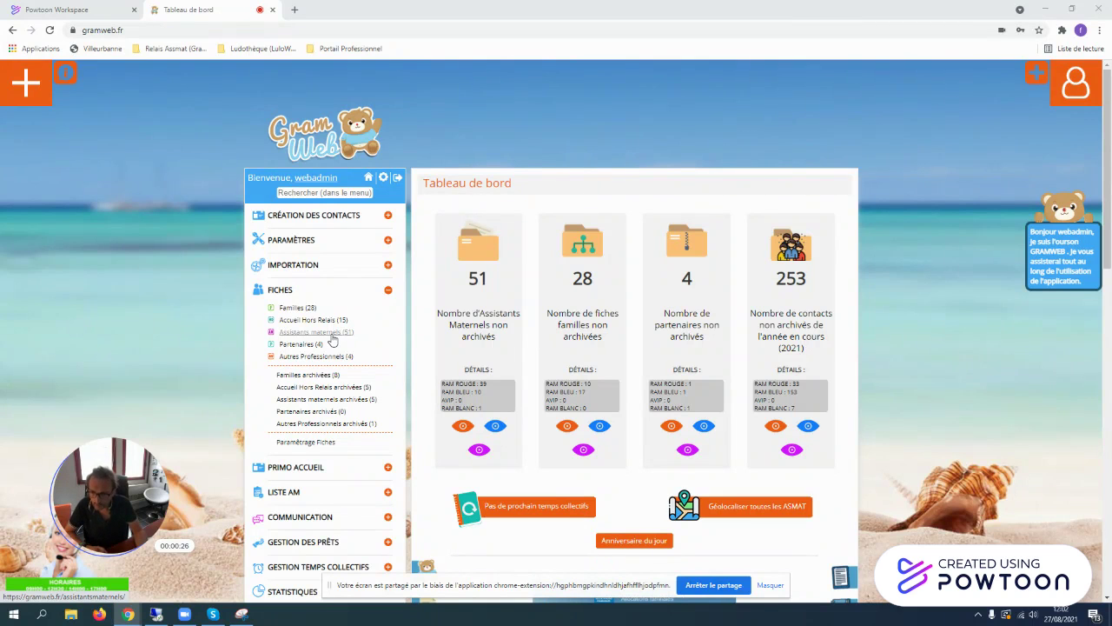
# Open the Assistants maternels records in a new browser tab and hide the screen-sharing notice.
pyautogui.rightClick(332, 339)
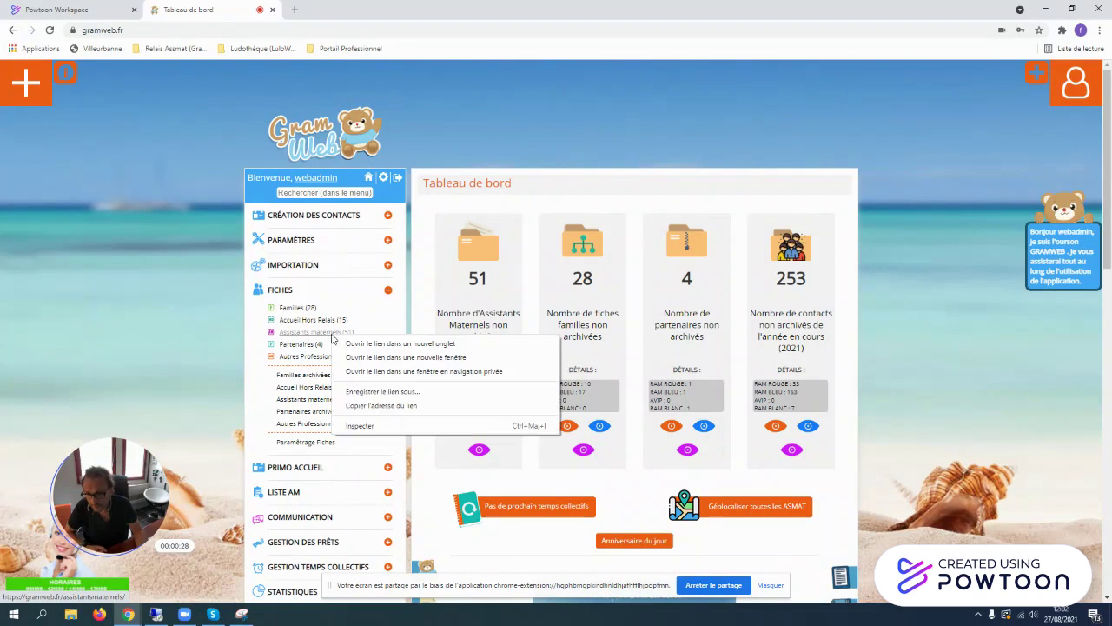
pyautogui.click(382, 343)
pyautogui.click(352, 15)
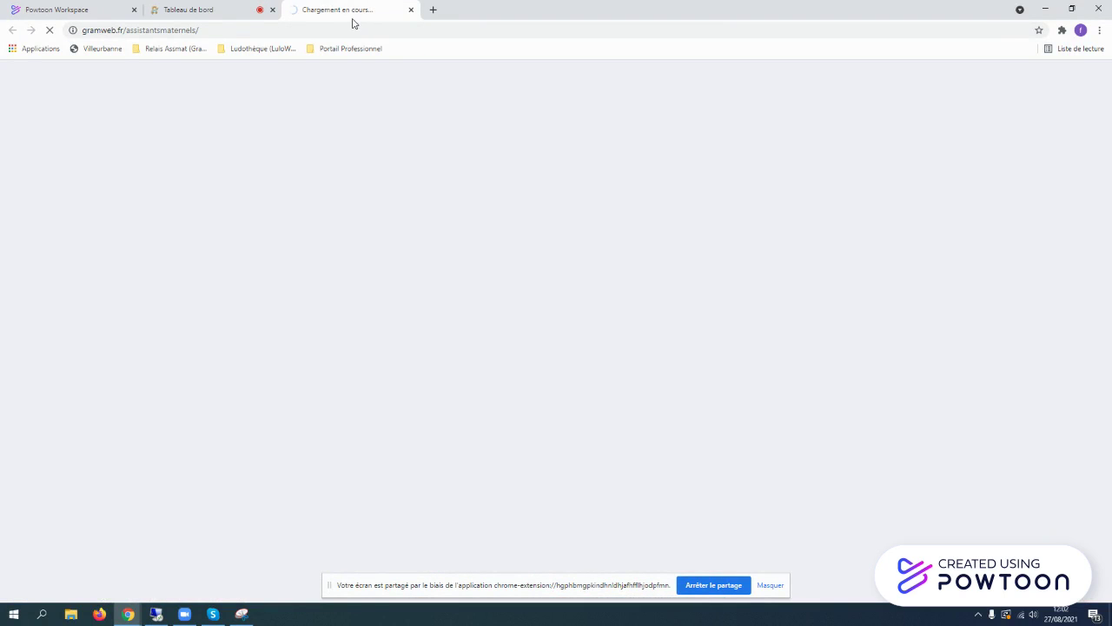
pyautogui.click(770, 585)
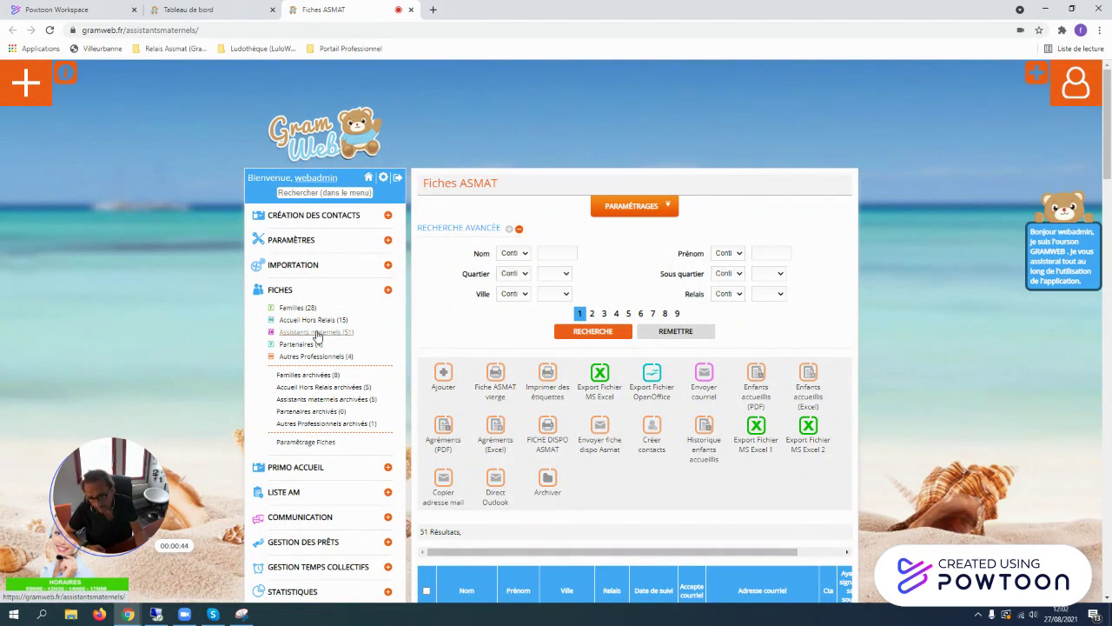
# Add the "Gestion des dispos sur monenfant.fr" column to the Fiches ASMAT list and validate the display settings.
pyautogui.scroll(-4, 537, 428)
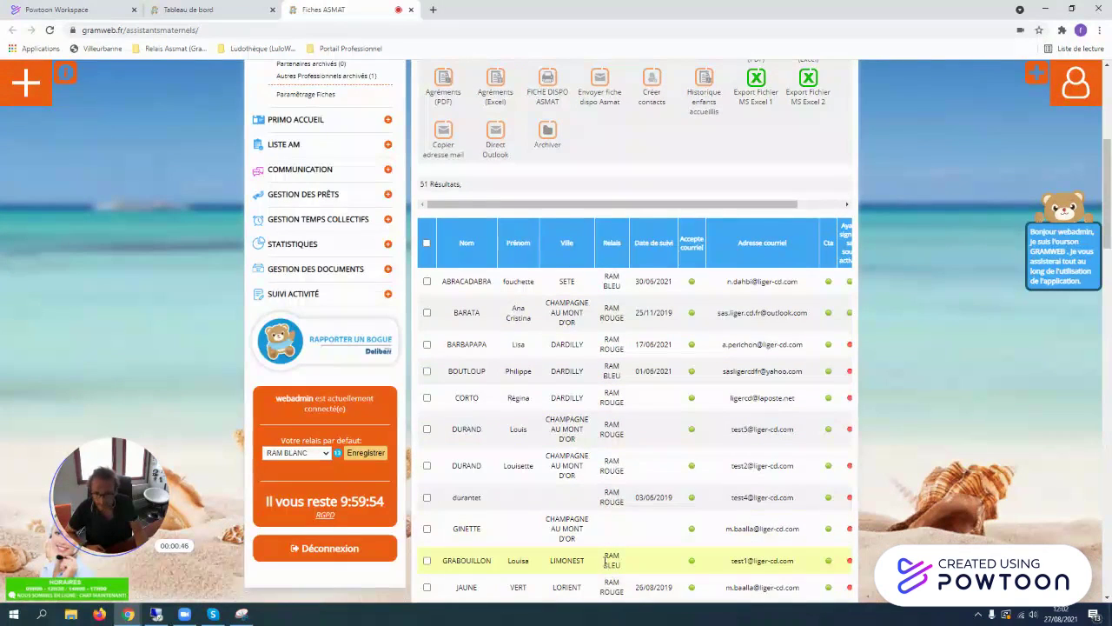
pyautogui.scroll(2, 576, 404)
pyautogui.moveTo(580, 379); pyautogui.dragTo(499, 393)
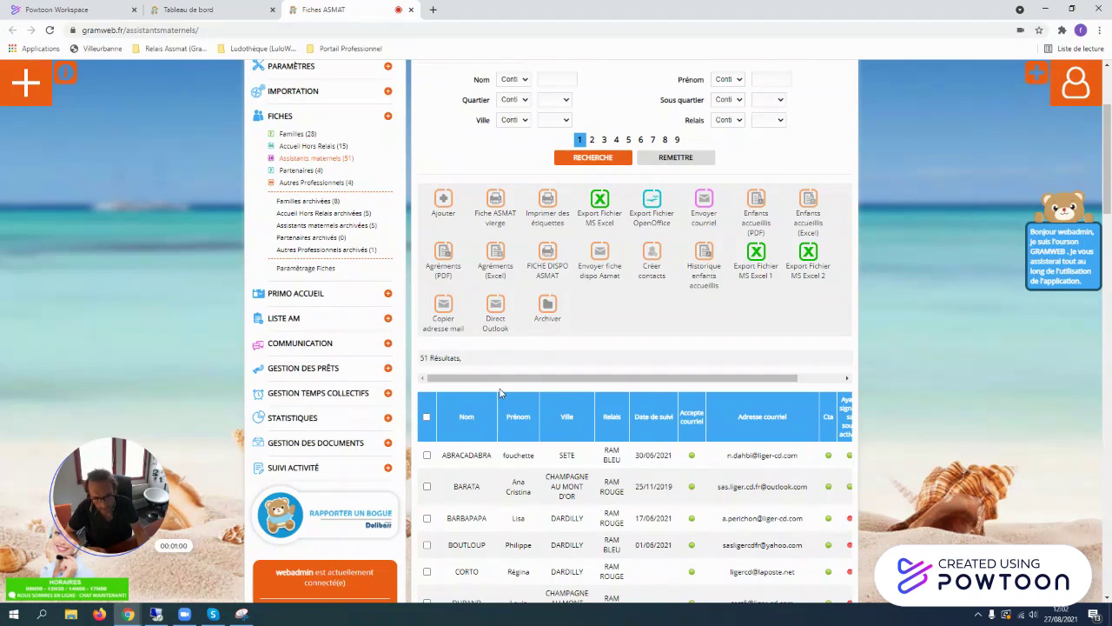
pyautogui.scroll(-2, 501, 392)
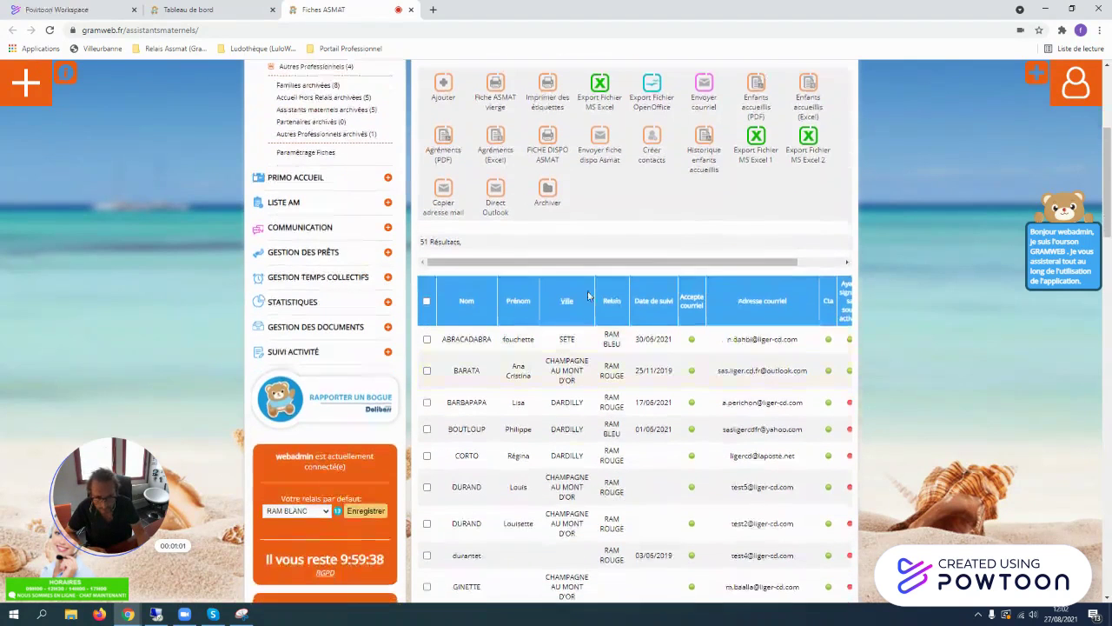
pyautogui.click(484, 312)
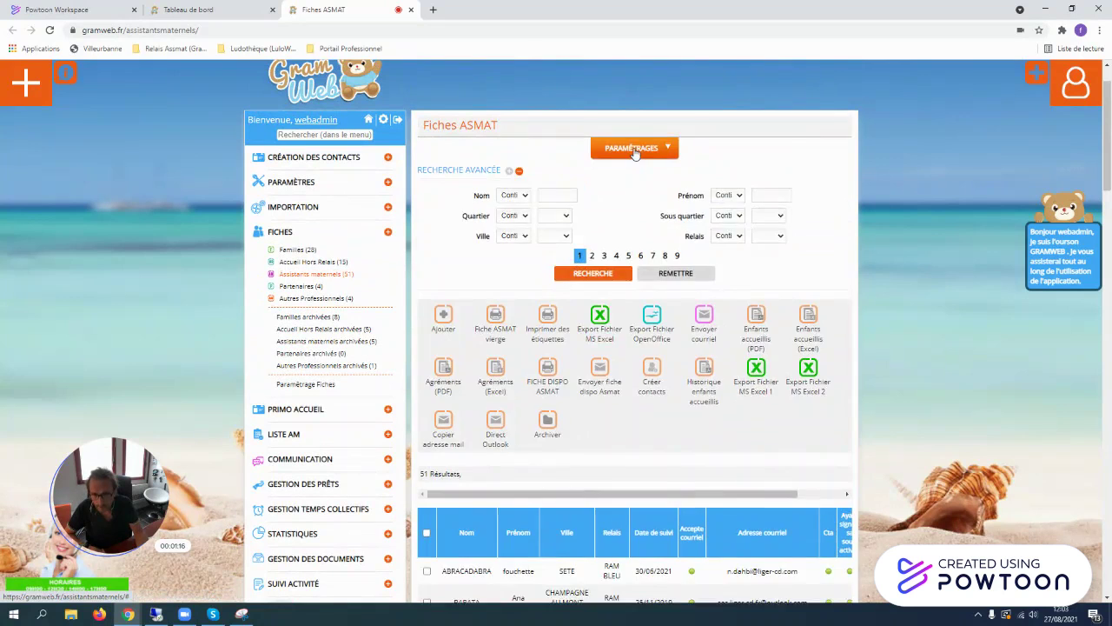
pyautogui.click(633, 149)
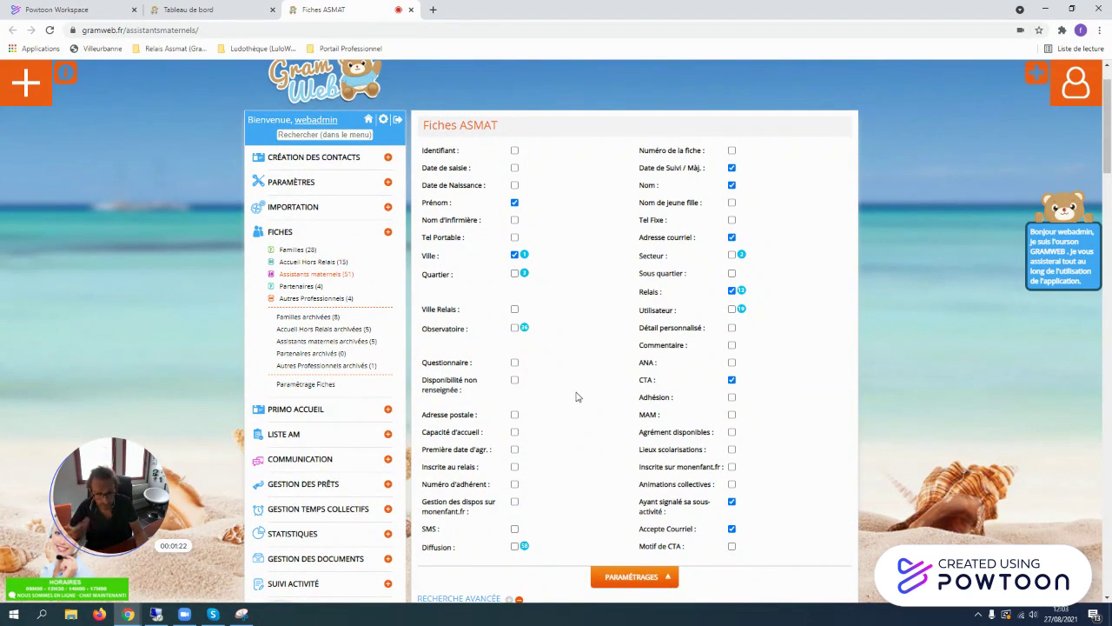
pyautogui.scroll(-2, 575, 397)
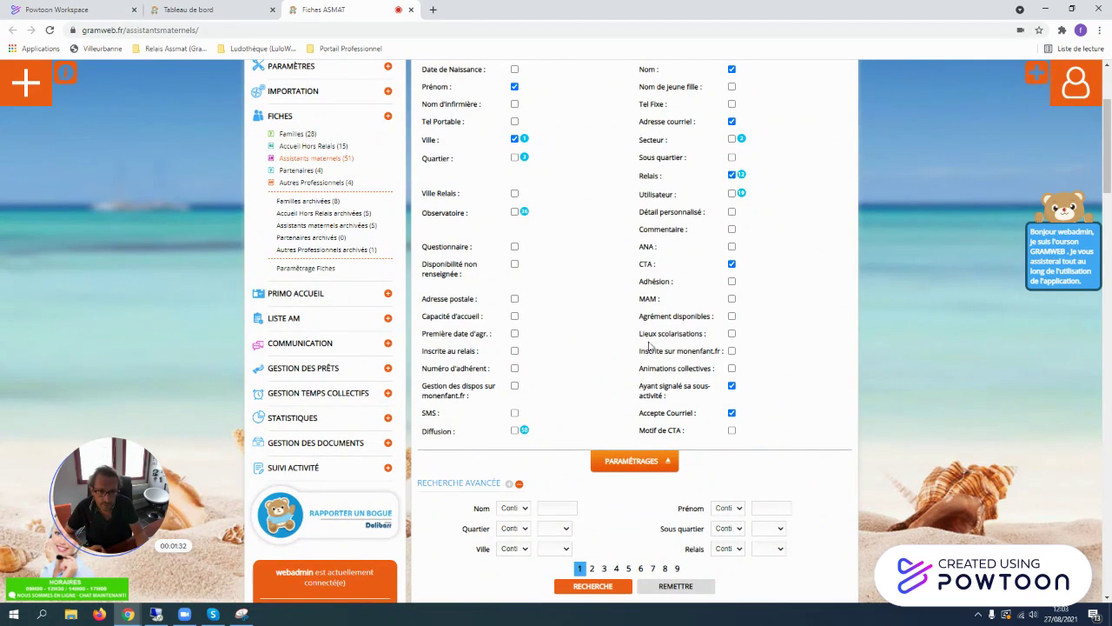
pyautogui.click(514, 387)
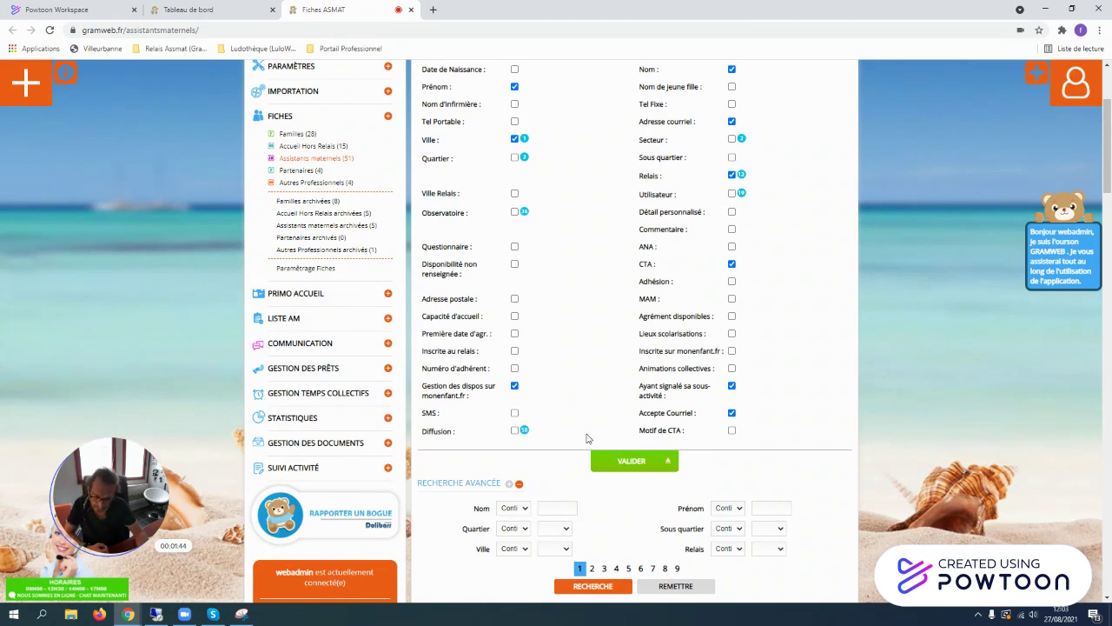
pyautogui.scroll(-2, 556, 400)
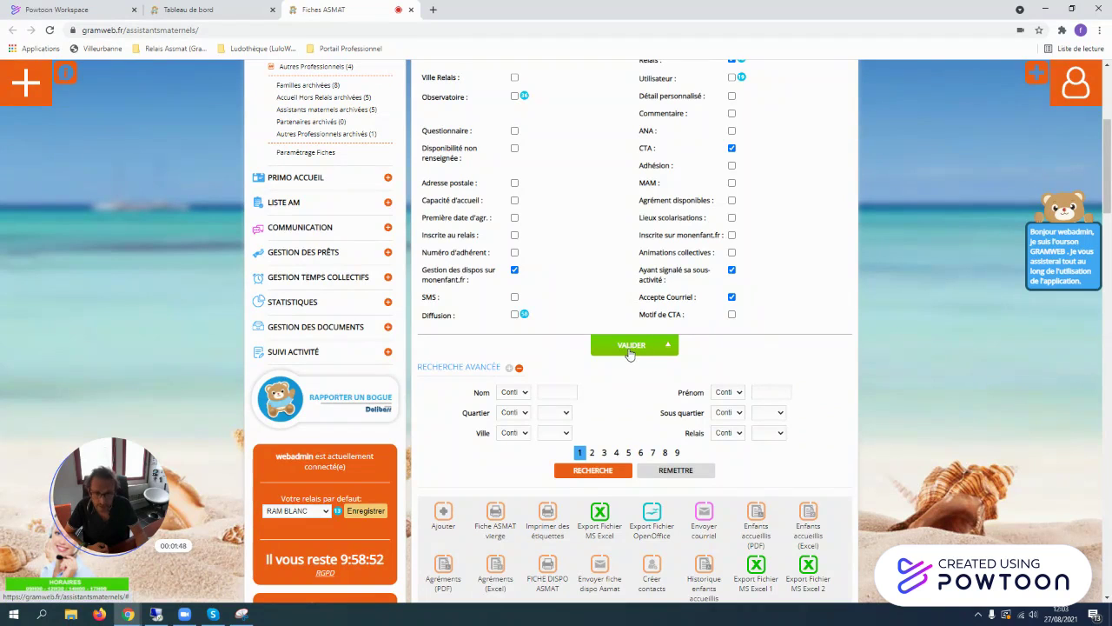
pyautogui.click(630, 346)
# Examine the status columns at the far end of the results table, including "Gestion des dispos sur monenfant.fr".
pyautogui.scroll(-3, 628, 358)
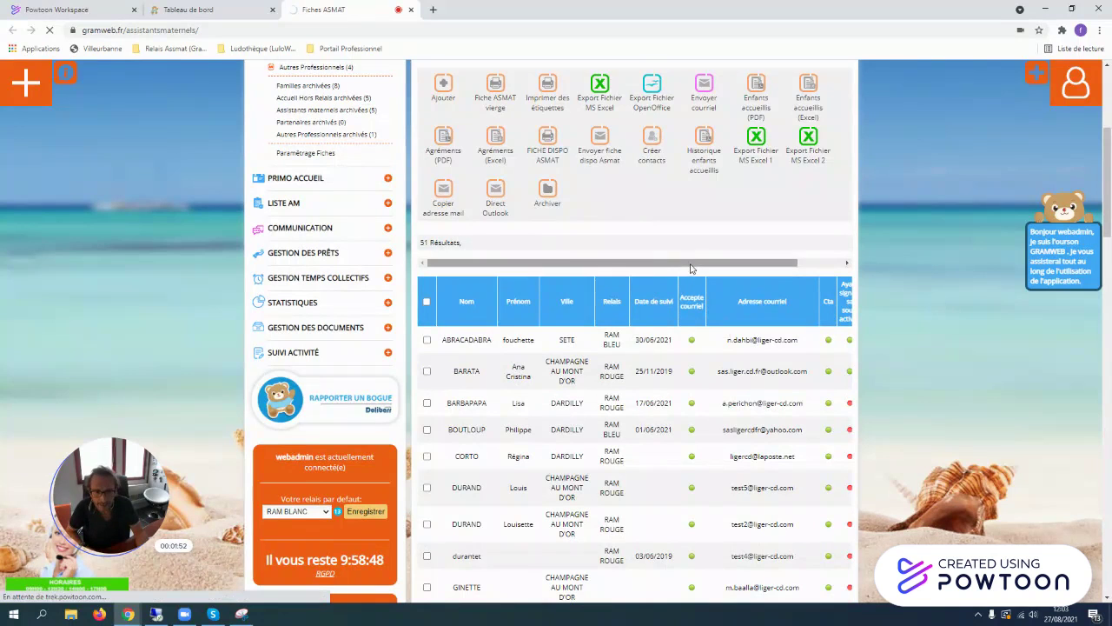
pyautogui.moveTo(693, 266); pyautogui.dragTo(607, 276)
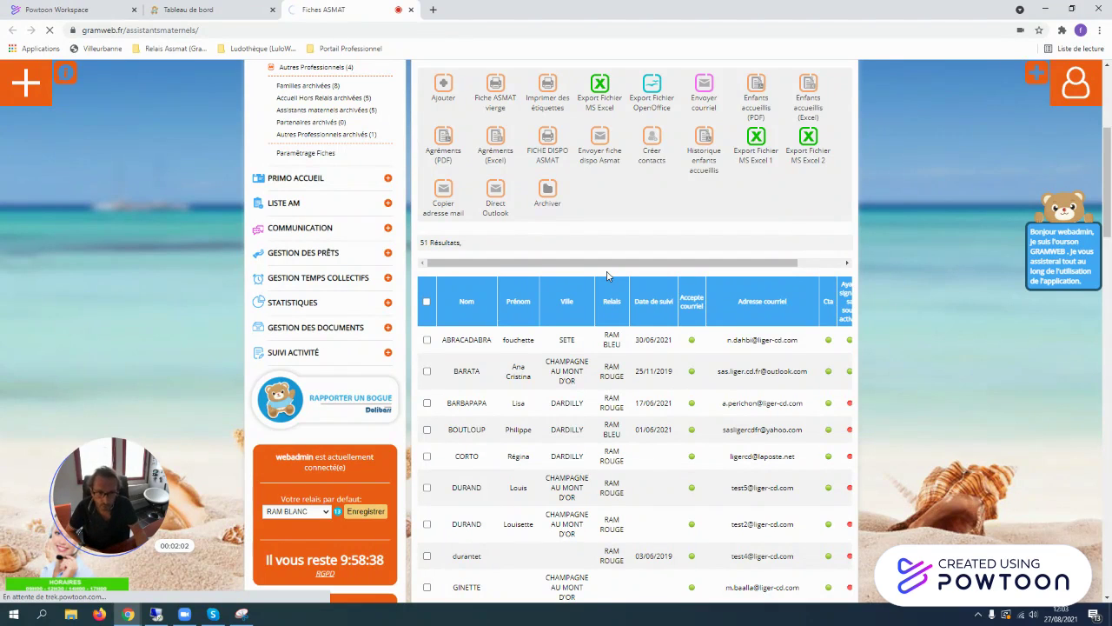
pyautogui.moveTo(608, 263); pyautogui.dragTo(733, 266)
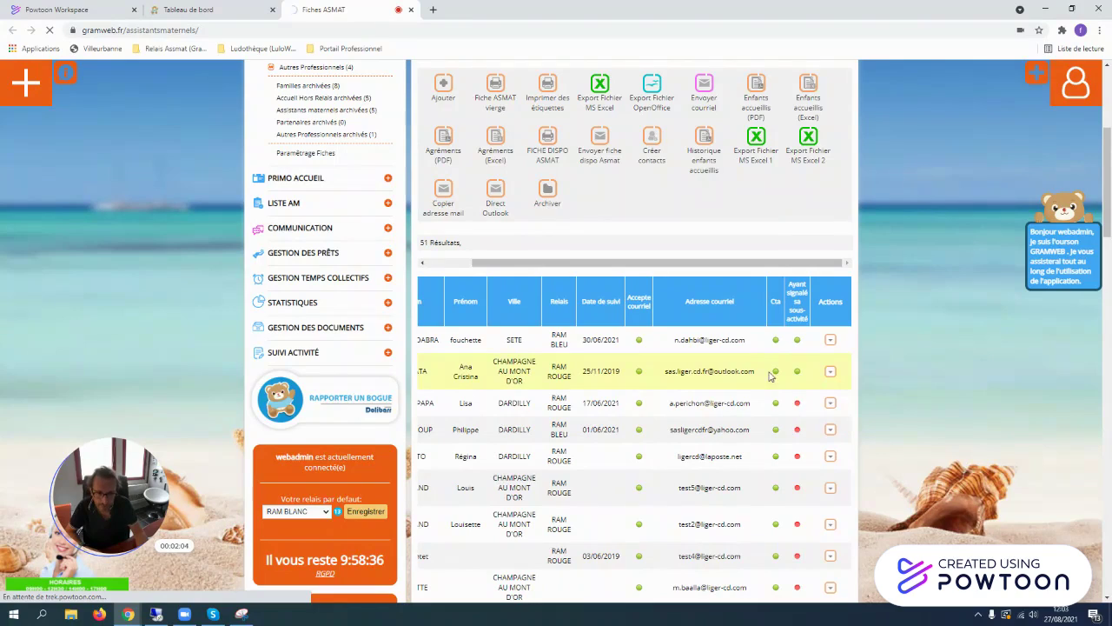
pyautogui.scroll(-2, 747, 435)
pyautogui.hscroll(1, 730, 436)
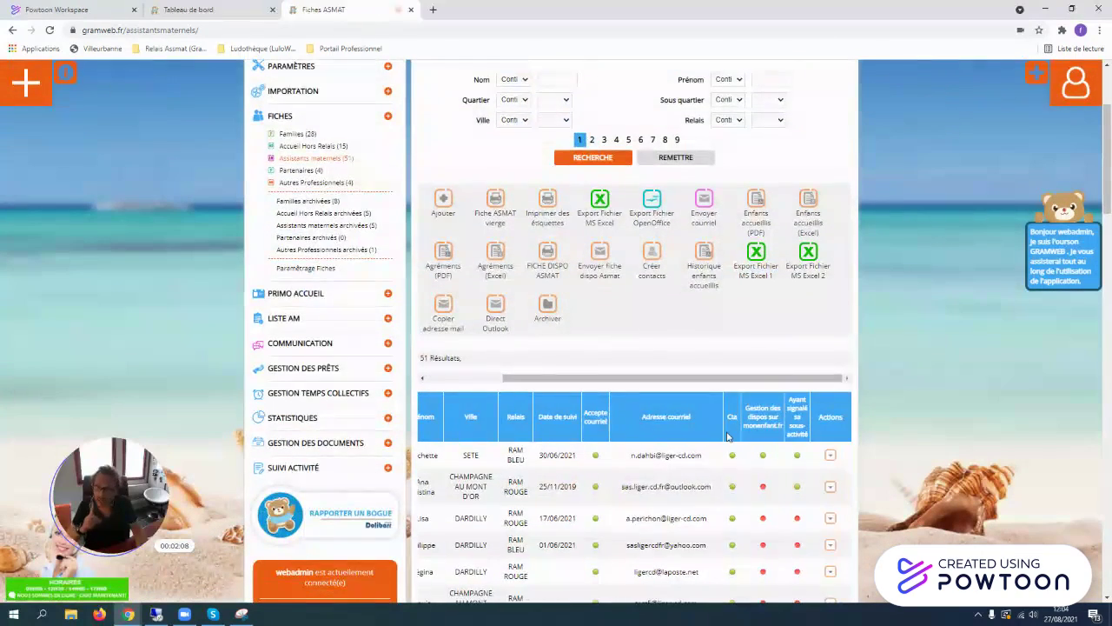
pyautogui.scroll(-2, 727, 436)
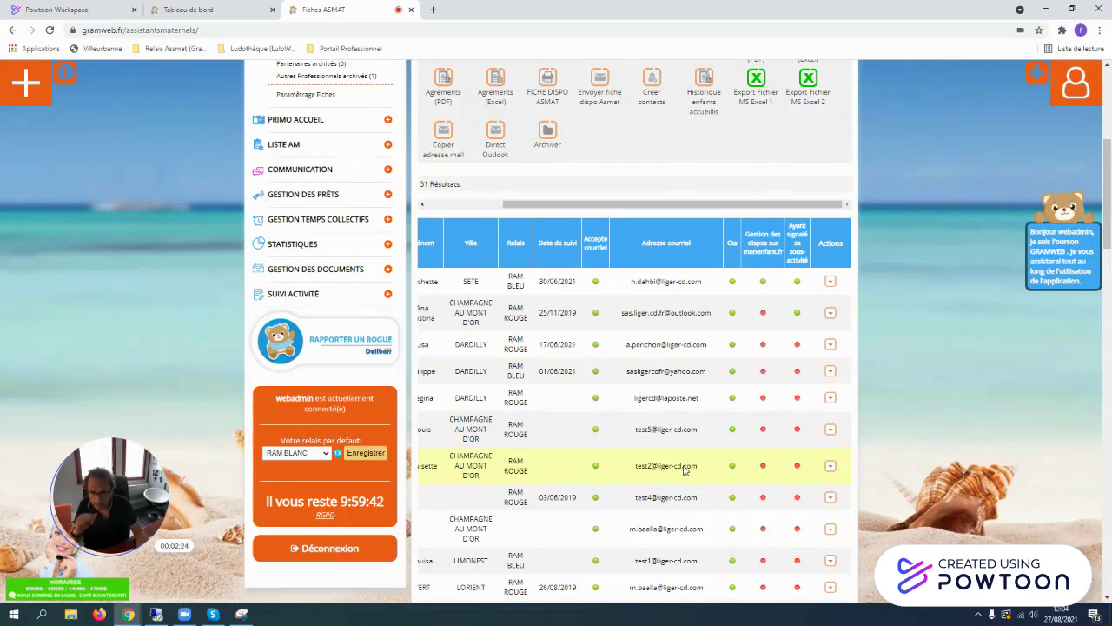
# Set the Date de suivi of the first assistant in the list to 27/08/2021 and save it.
pyautogui.moveTo(606, 211); pyautogui.dragTo(548, 212)
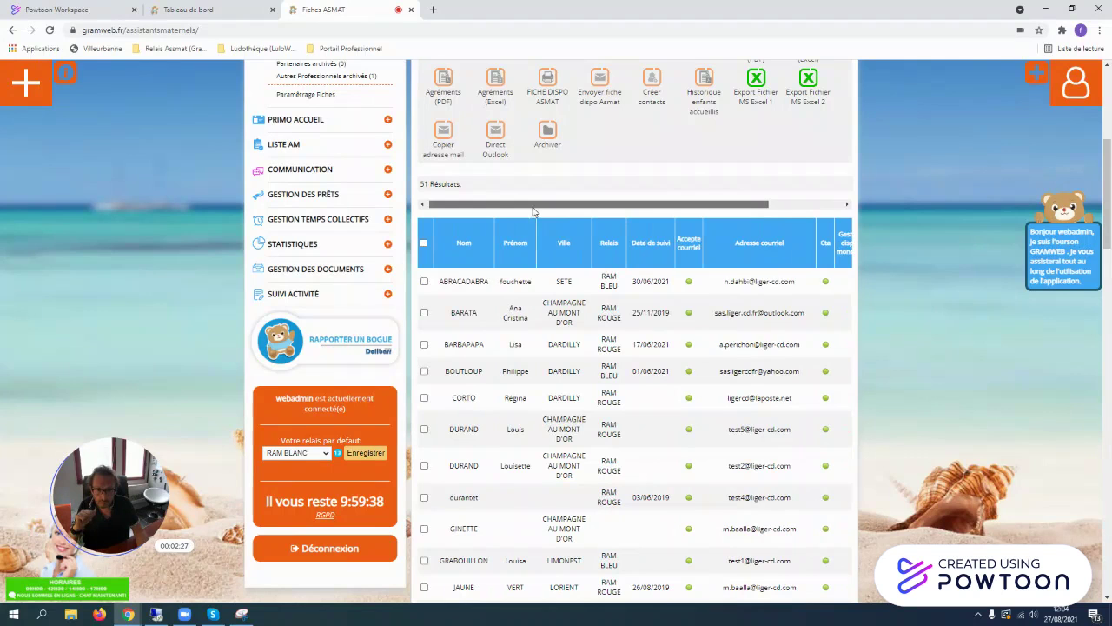
pyautogui.click(650, 281)
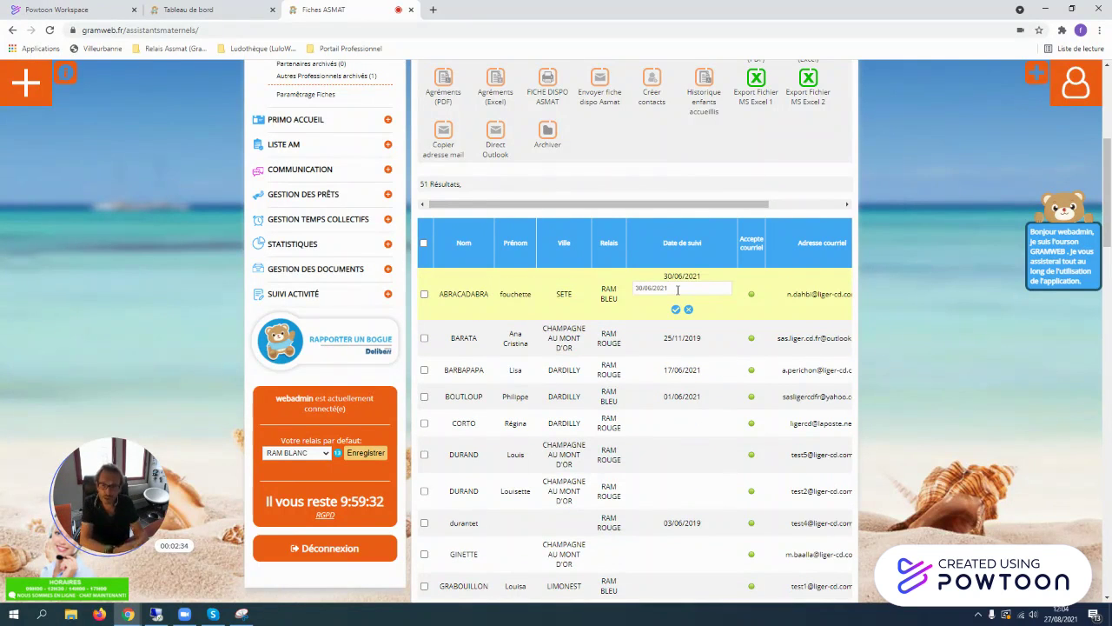
pyautogui.moveTo(707, 203); pyautogui.dragTo(593, 203)
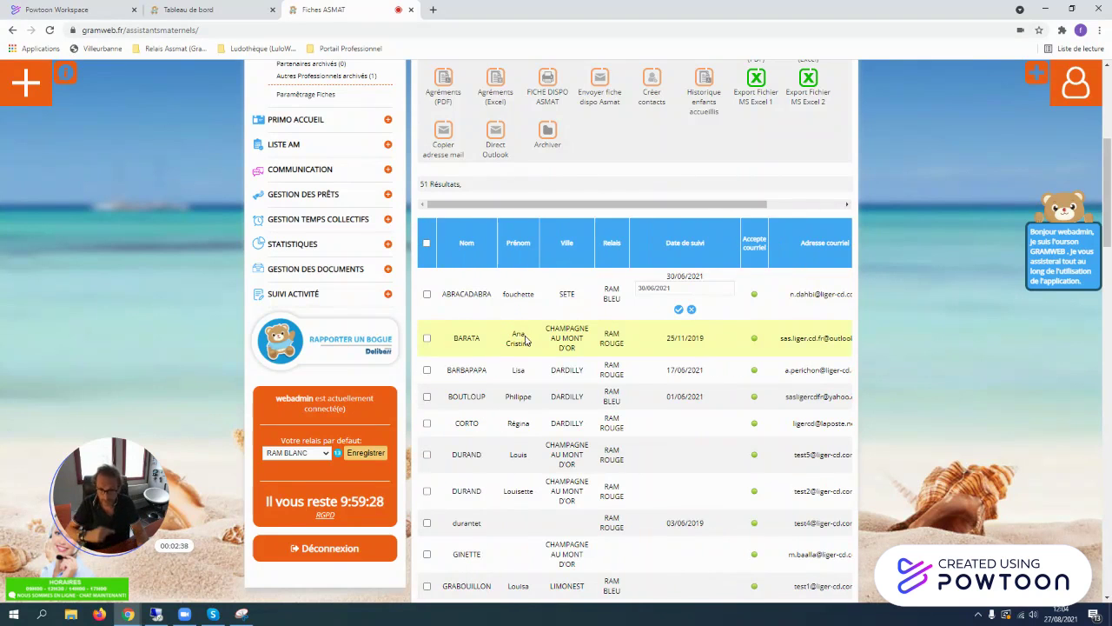
pyautogui.click(679, 290)
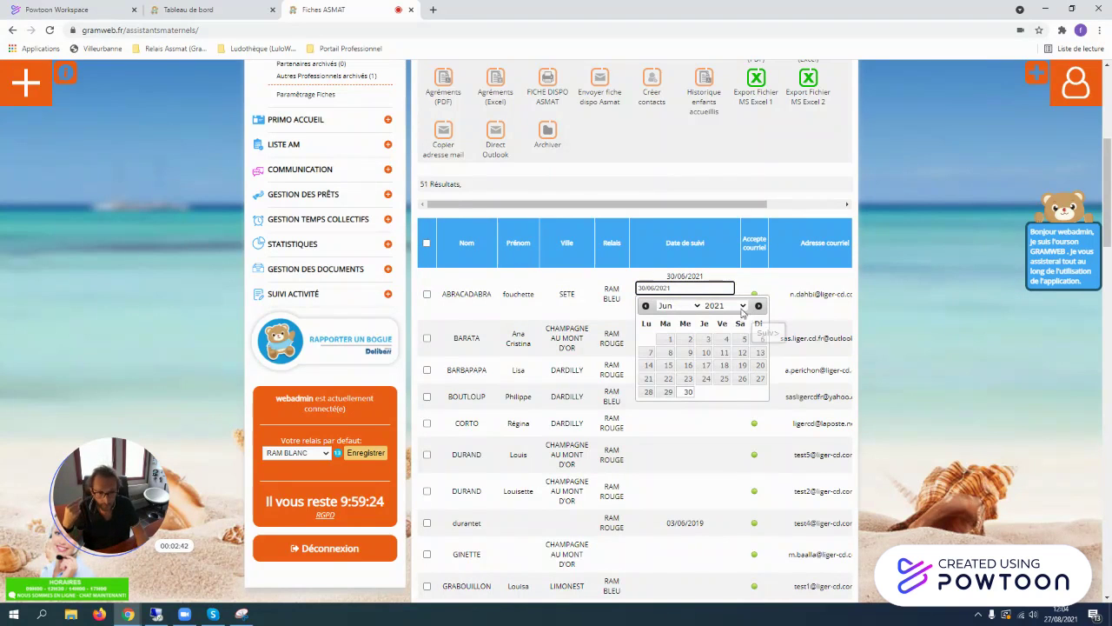
pyautogui.click(698, 309)
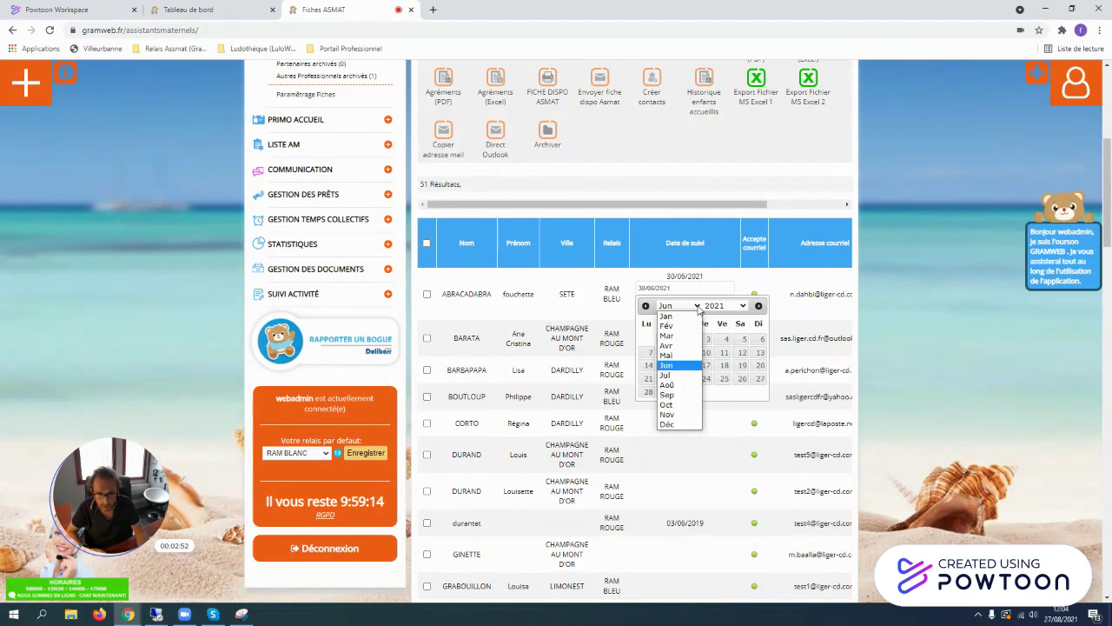
pyautogui.click(678, 388)
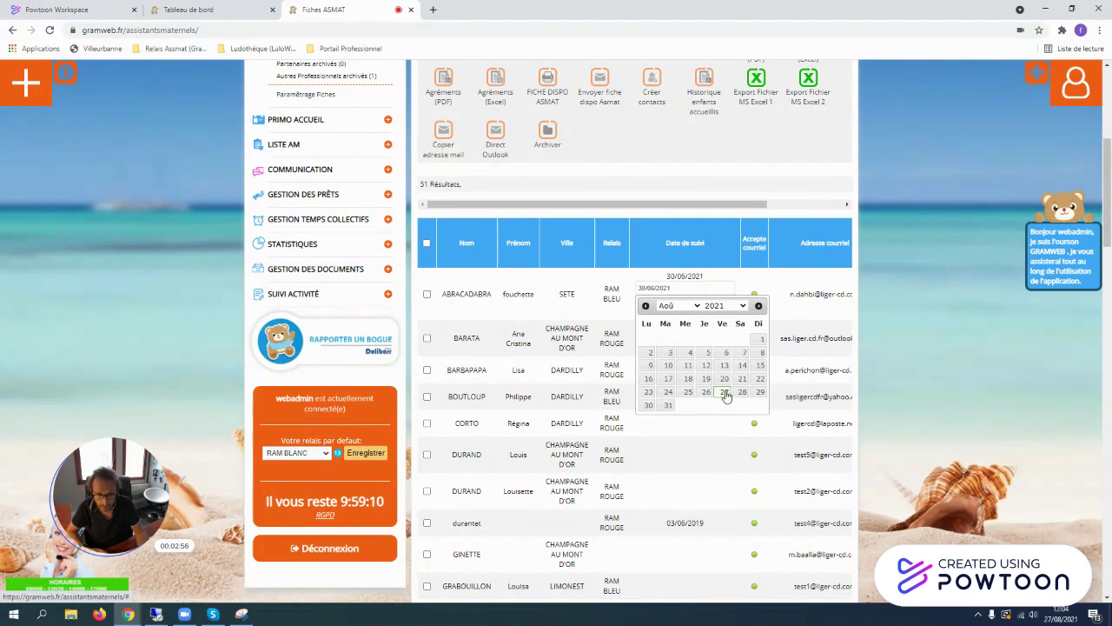
pyautogui.click(725, 392)
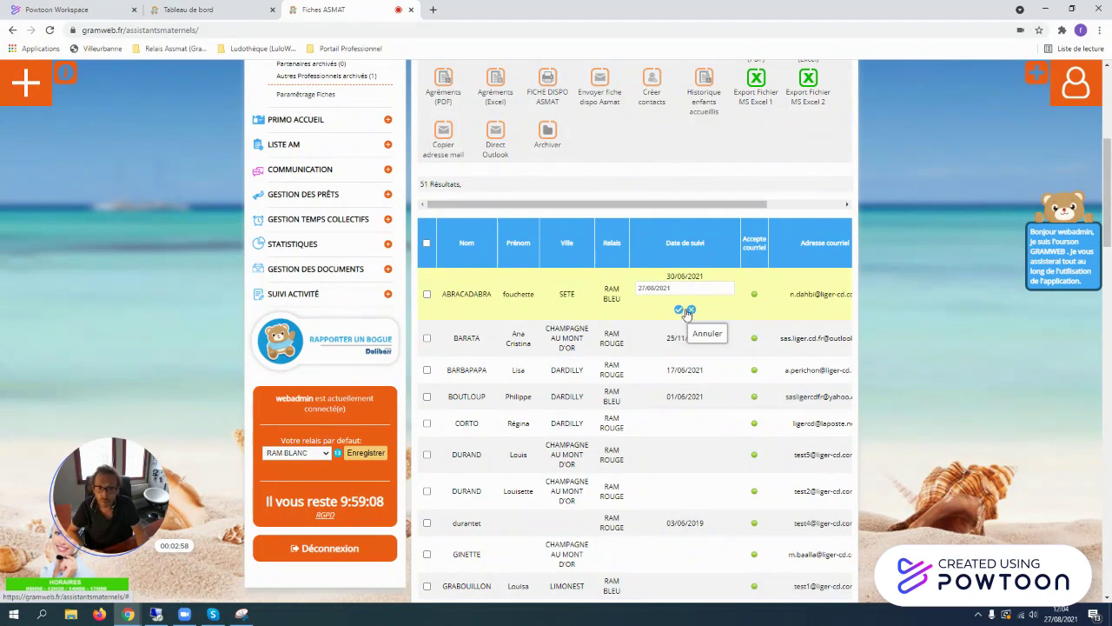
pyautogui.click(679, 311)
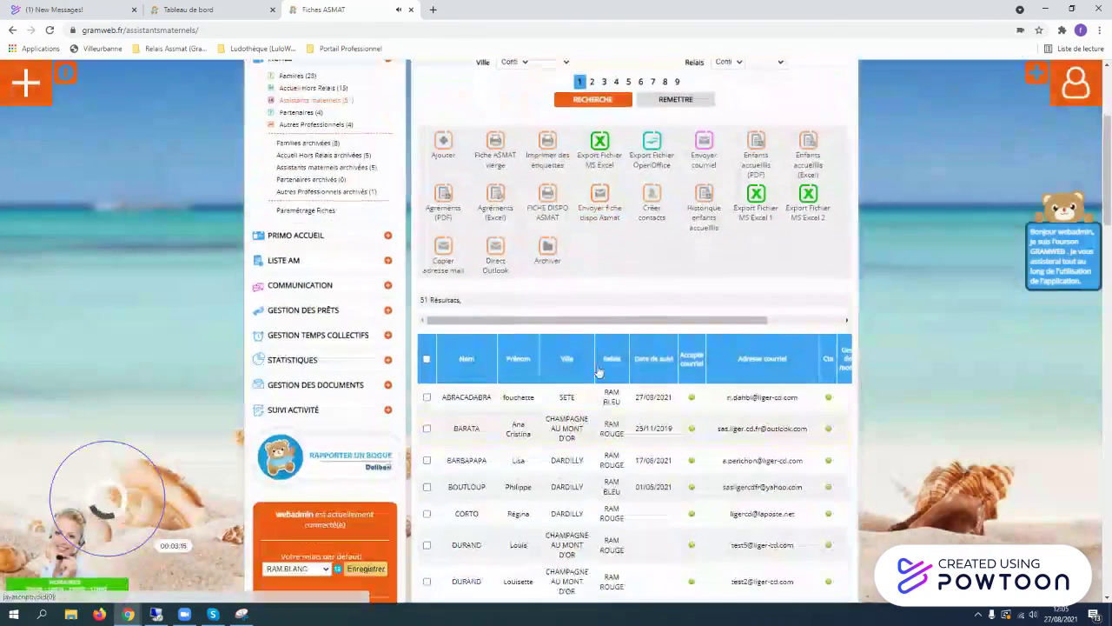
# Open the first assistant's Ville for editing, view the available towns and save it as SETE.
pyautogui.doubleClick(602, 398)
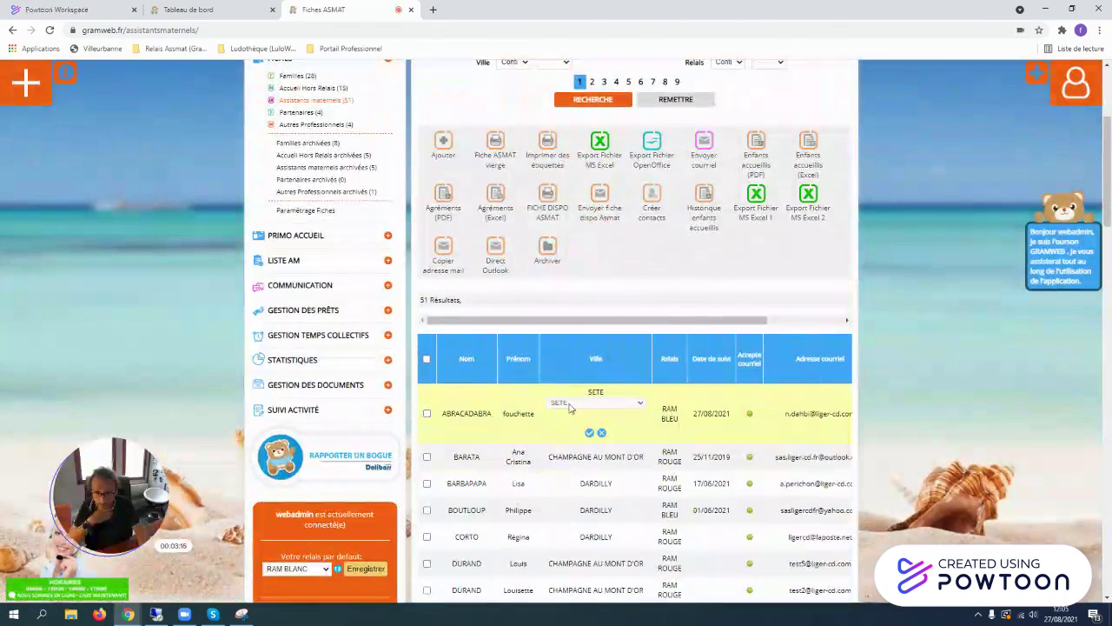
pyautogui.click(643, 405)
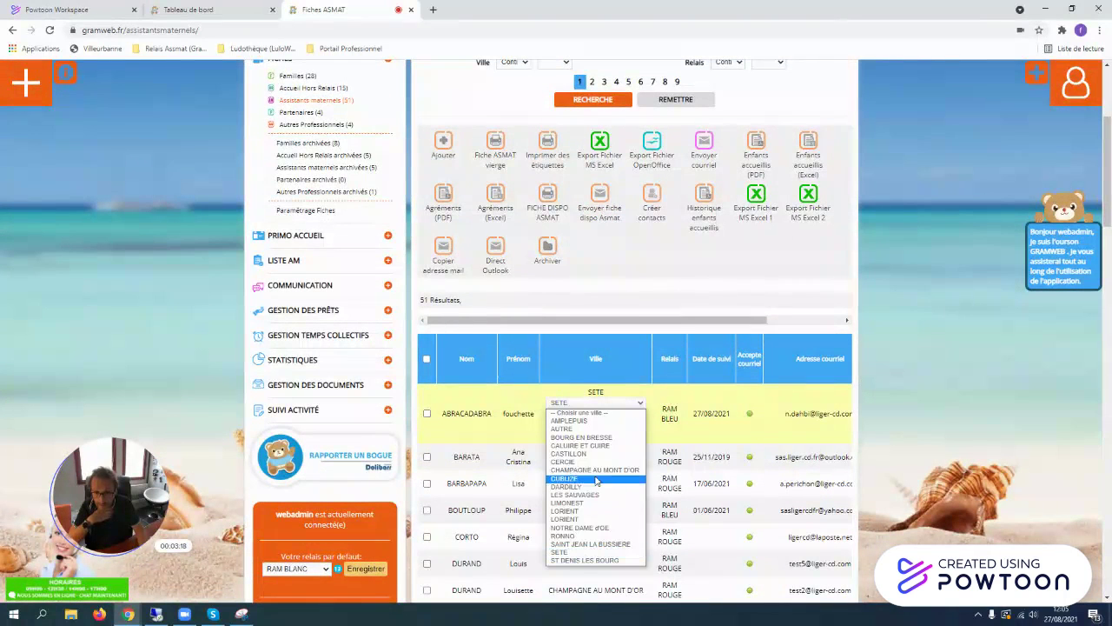
pyautogui.click(504, 413)
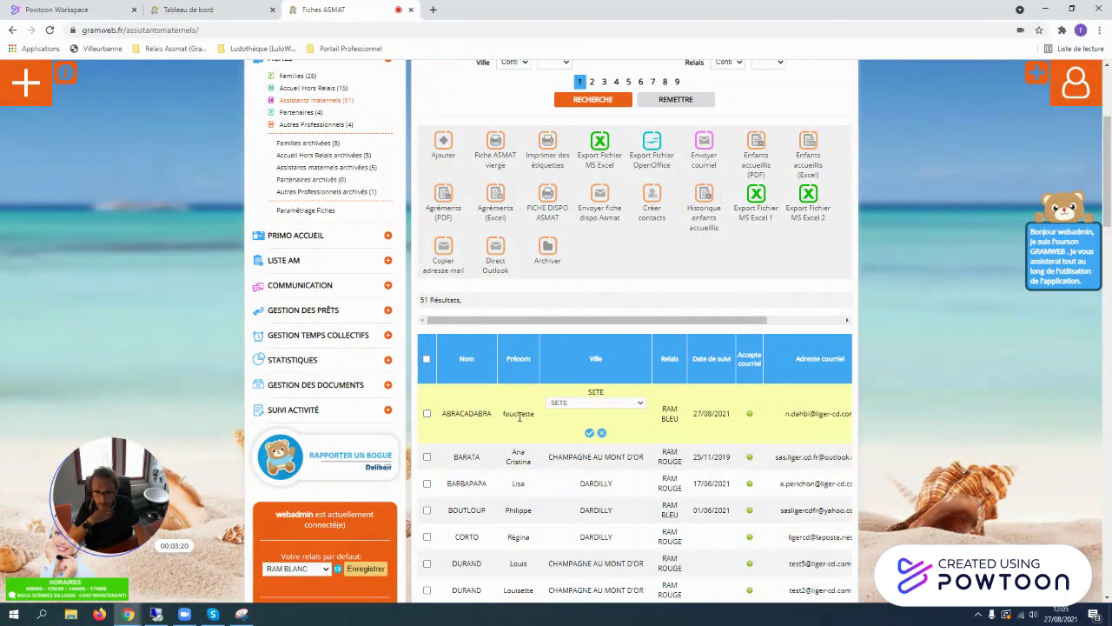
pyautogui.click(591, 432)
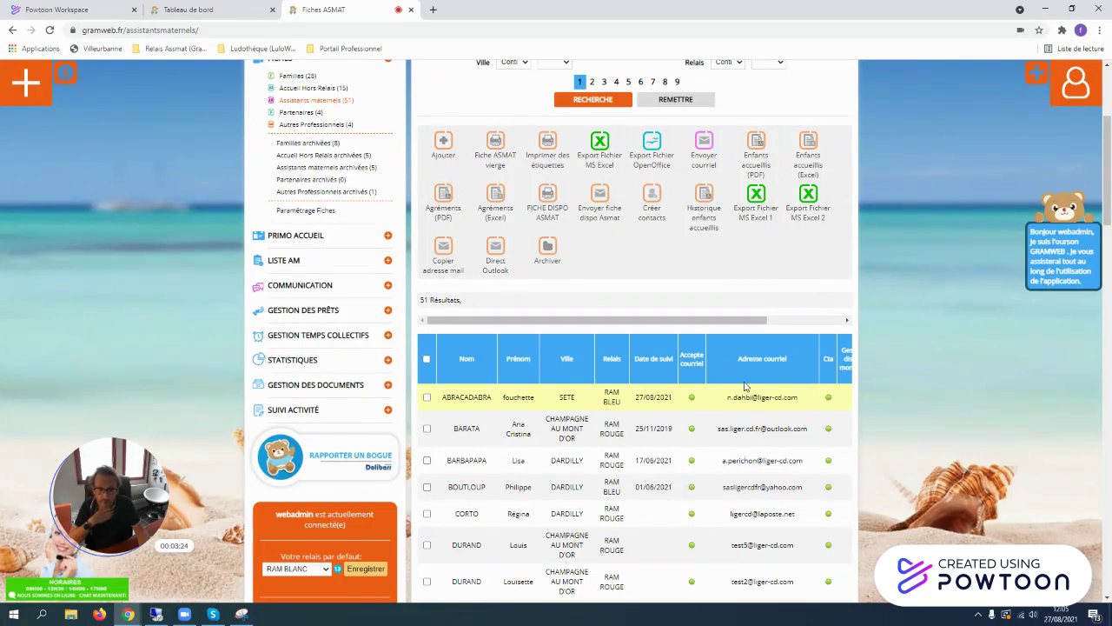
# Review the first assistant's status columns and resave the Date de suivi as 27/08/2021.
pyautogui.moveTo(699, 320); pyautogui.dragTo(770, 322)
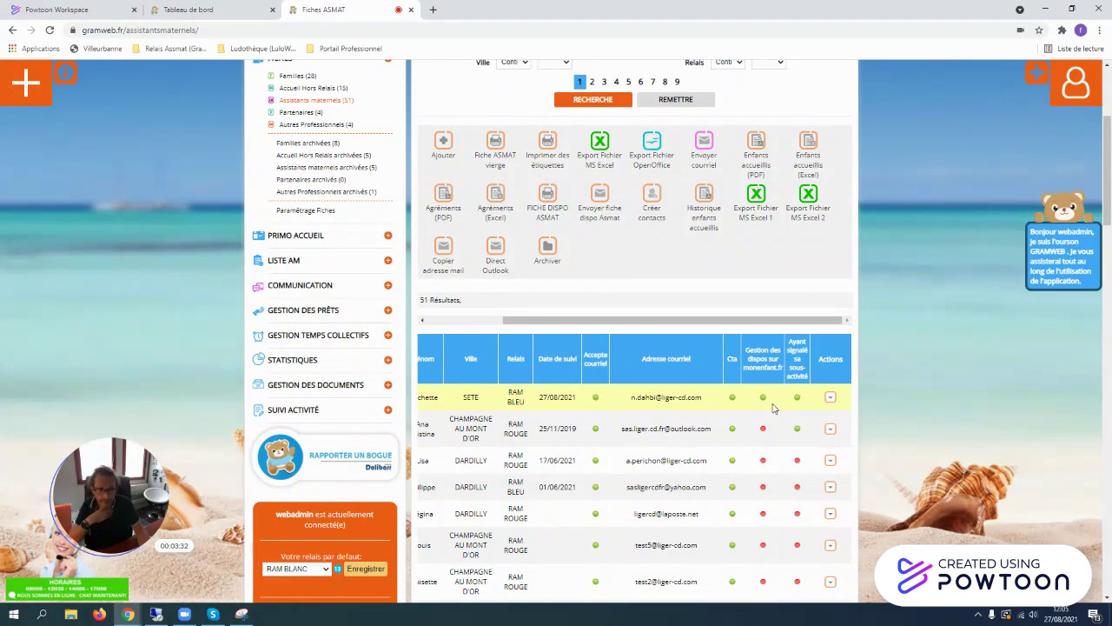
pyautogui.moveTo(765, 401)
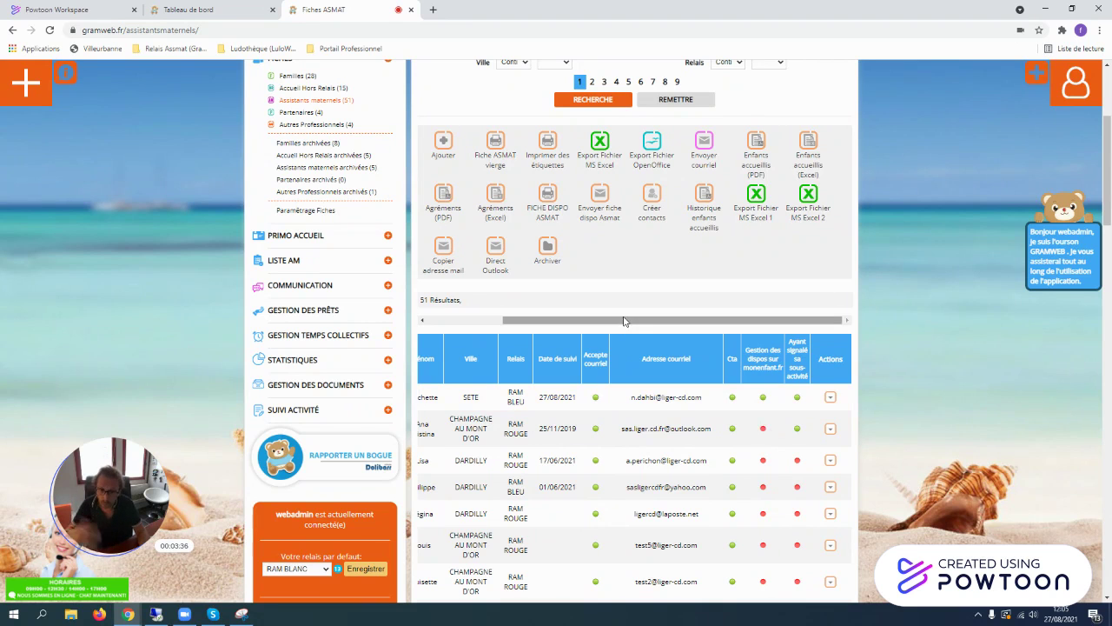
pyautogui.moveTo(623, 321); pyautogui.dragTo(547, 319)
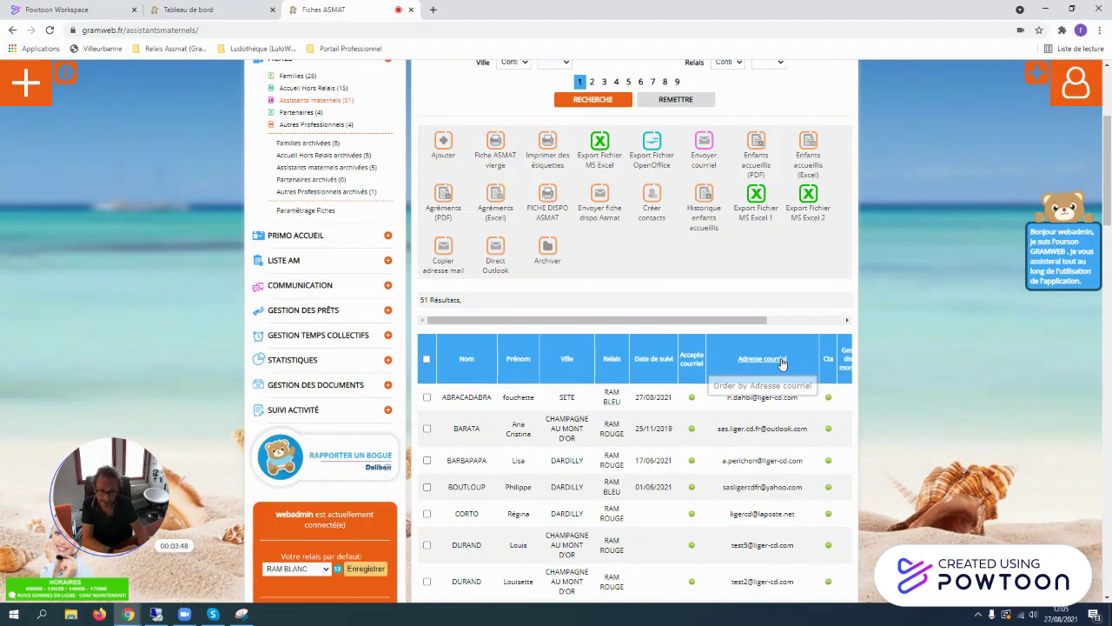
pyautogui.click(647, 397)
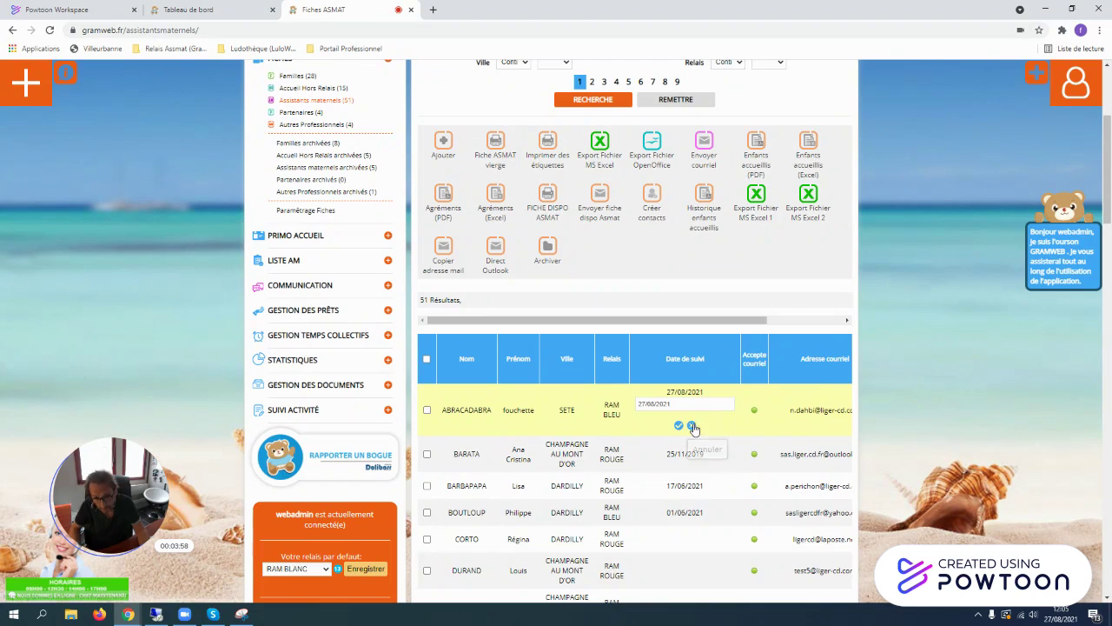
pyautogui.click(680, 424)
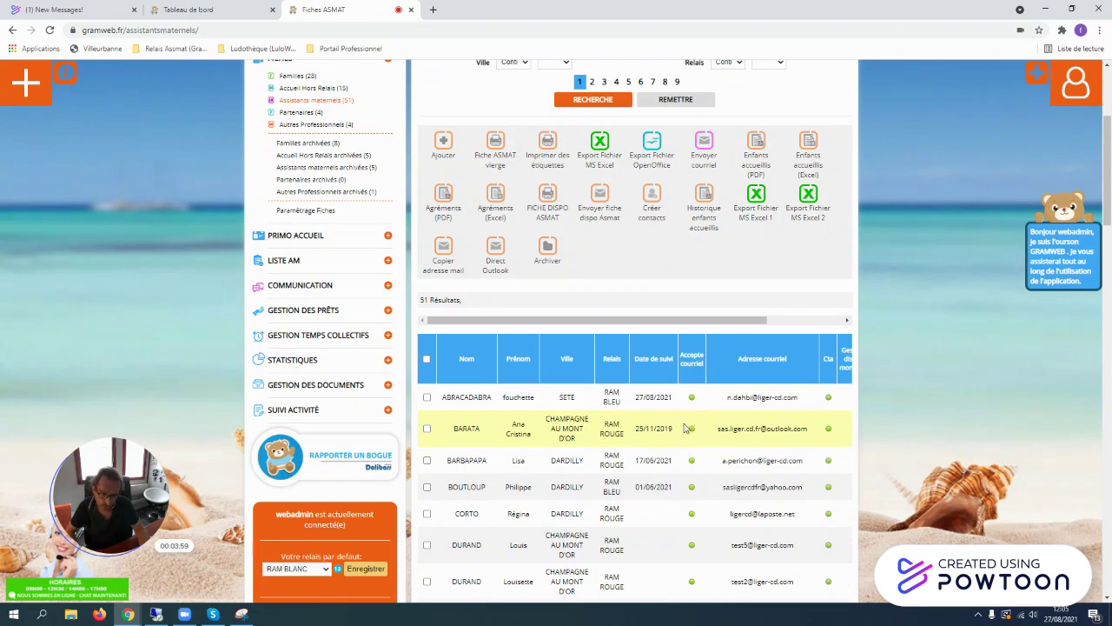
# Select the second, third and fourth assistants in the results table.
pyautogui.click(427, 428)
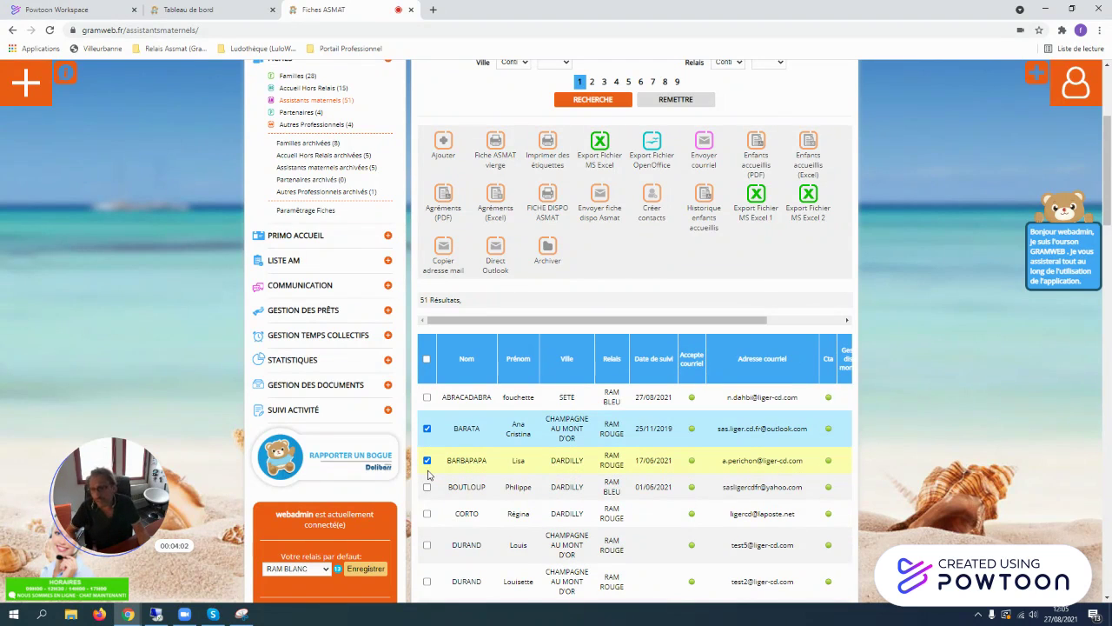
pyautogui.click(426, 462)
pyautogui.click(426, 488)
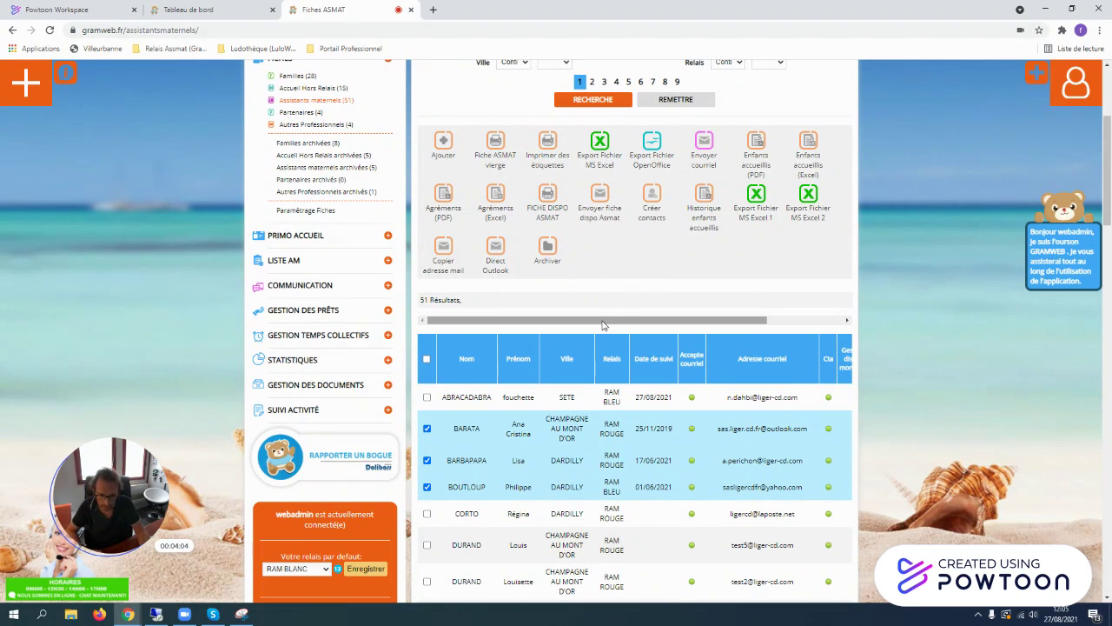
# Deselect the third and fourth assistants, keeping only the second one selected, and expand the second assistant's row actions.
pyautogui.moveTo(601, 324); pyautogui.dragTo(546, 331)
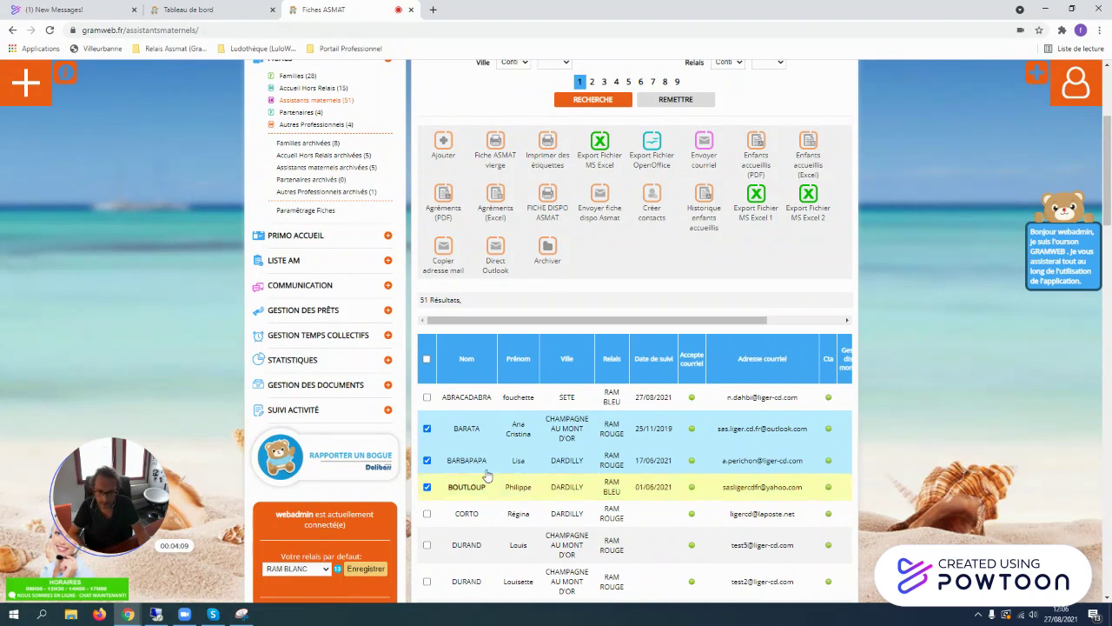
pyautogui.click(427, 487)
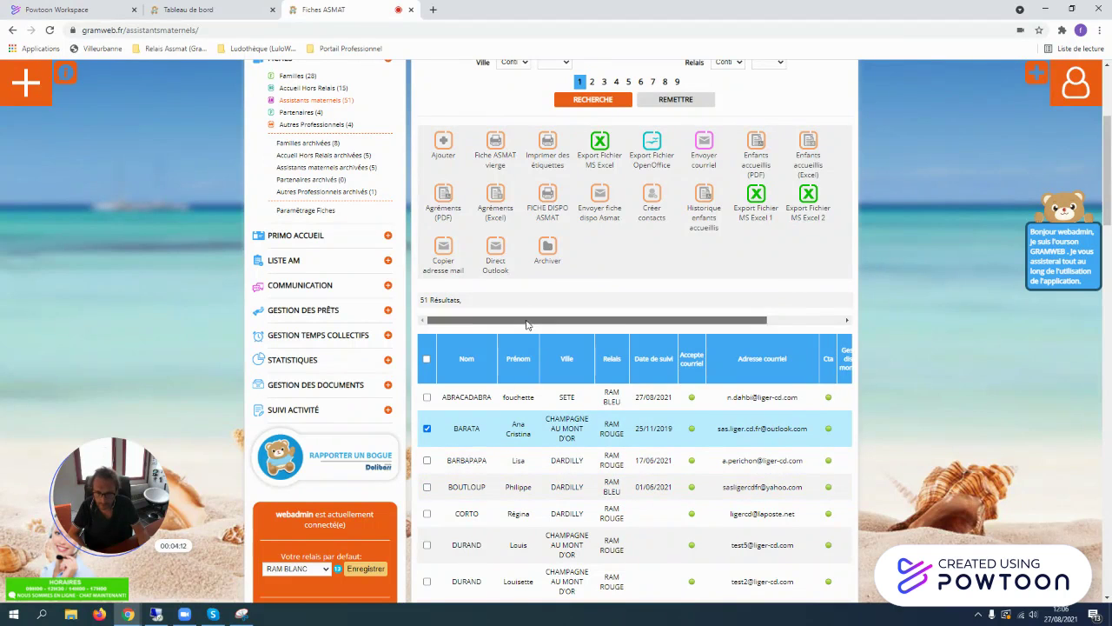
pyautogui.moveTo(526, 324); pyautogui.dragTo(602, 325)
pyautogui.click(828, 434)
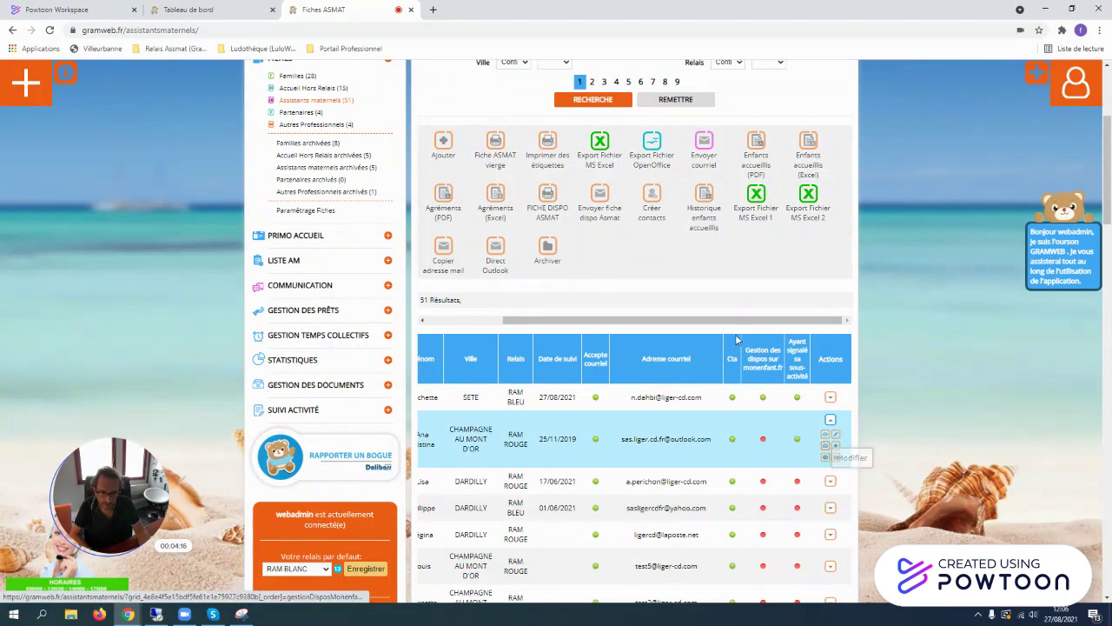
# Replace the selection of the second assistant with the fourth one and expand the fourth assistant's row actions.
pyautogui.moveTo(640, 321); pyautogui.dragTo(565, 323)
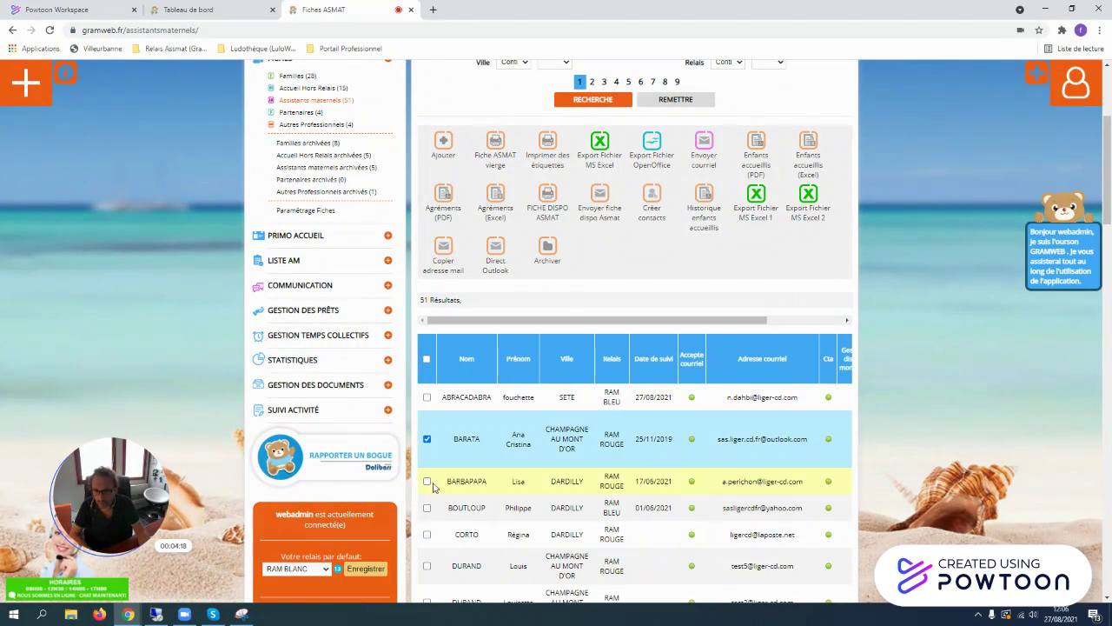
pyautogui.click(427, 439)
pyautogui.click(427, 486)
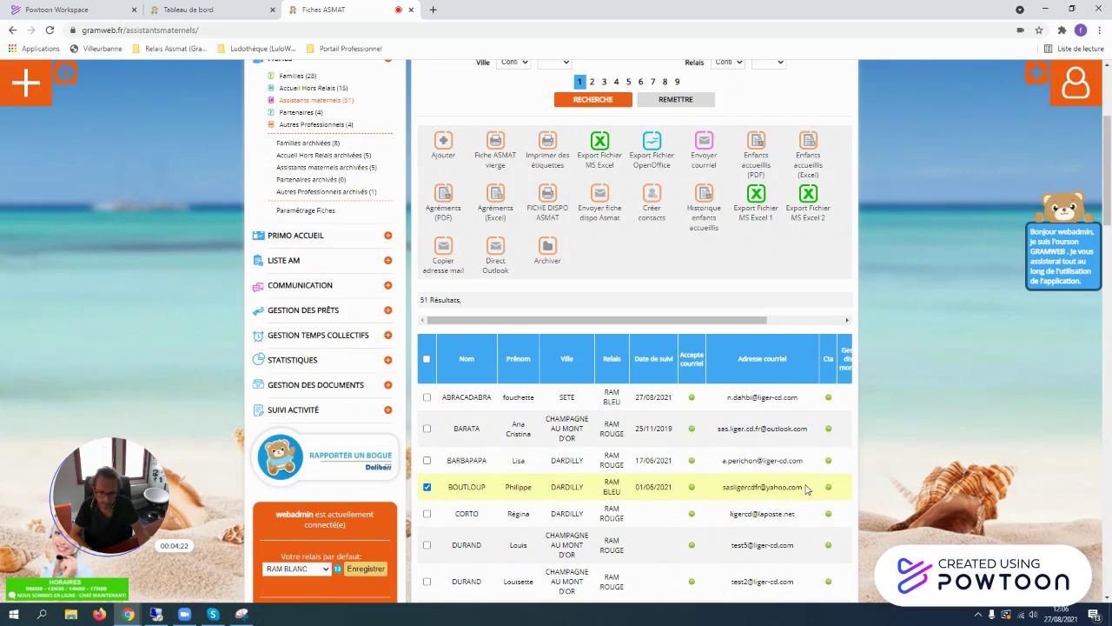
pyautogui.moveTo(749, 321); pyautogui.dragTo(831, 323)
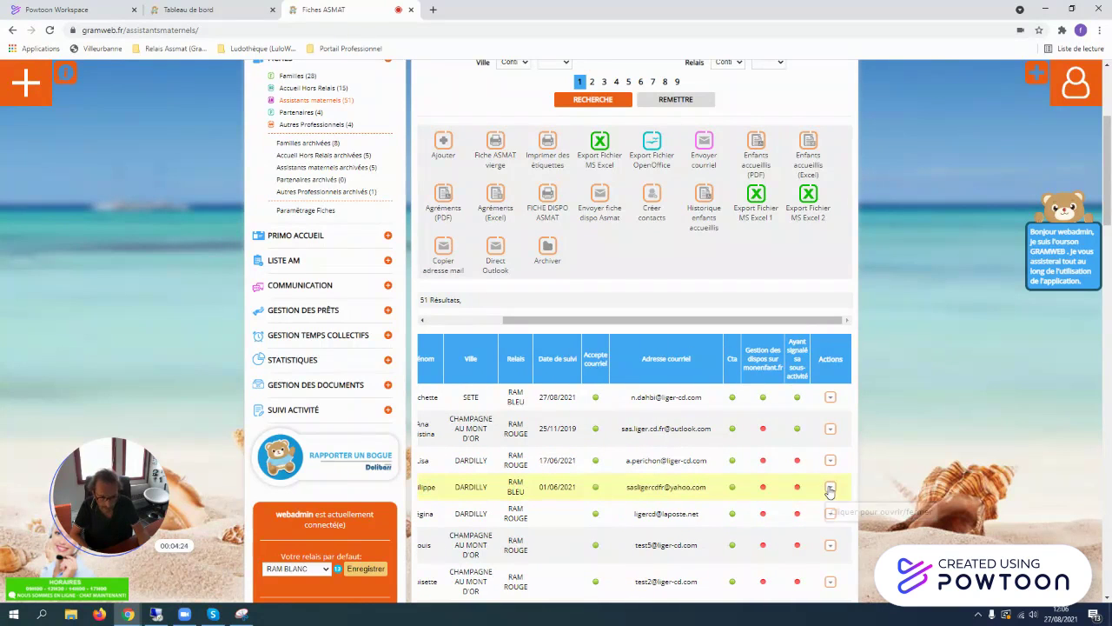
pyautogui.click(830, 488)
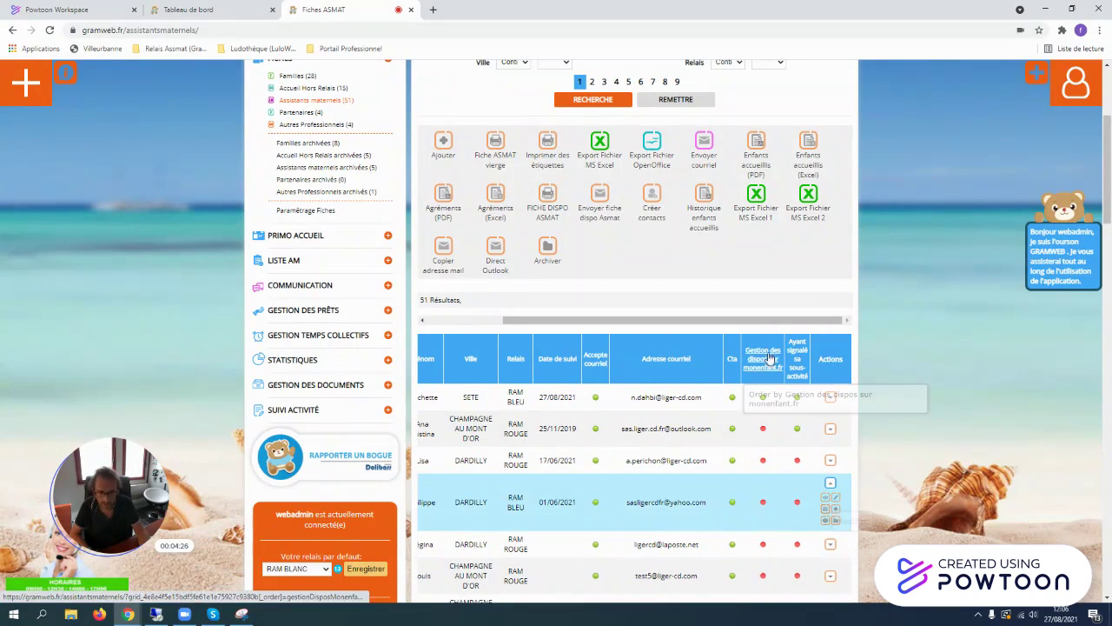
# Open the fourth assistant's record from its Nom in a separate tab and return to the Fiches ASMAT list.
pyautogui.moveTo(693, 320); pyautogui.dragTo(619, 324)
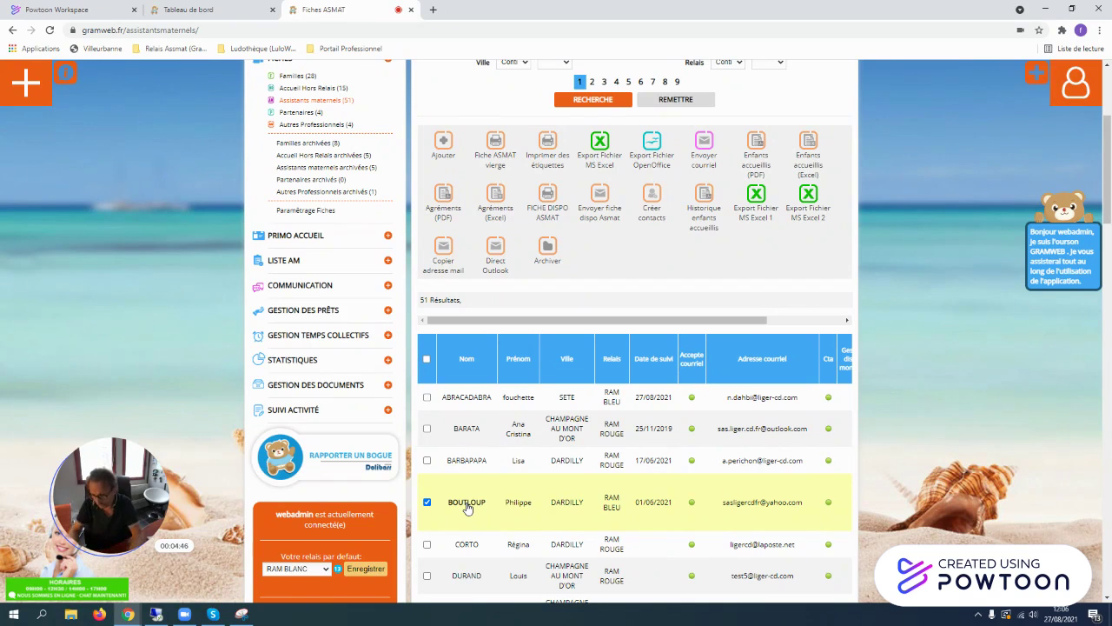
pyautogui.click(468, 507)
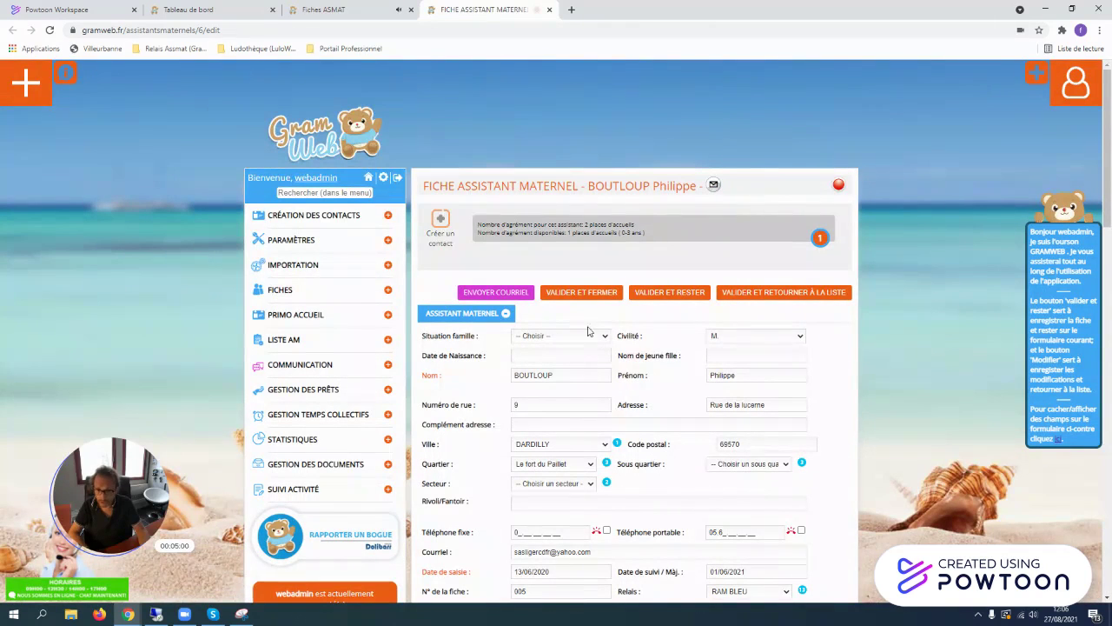
pyautogui.click(388, 14)
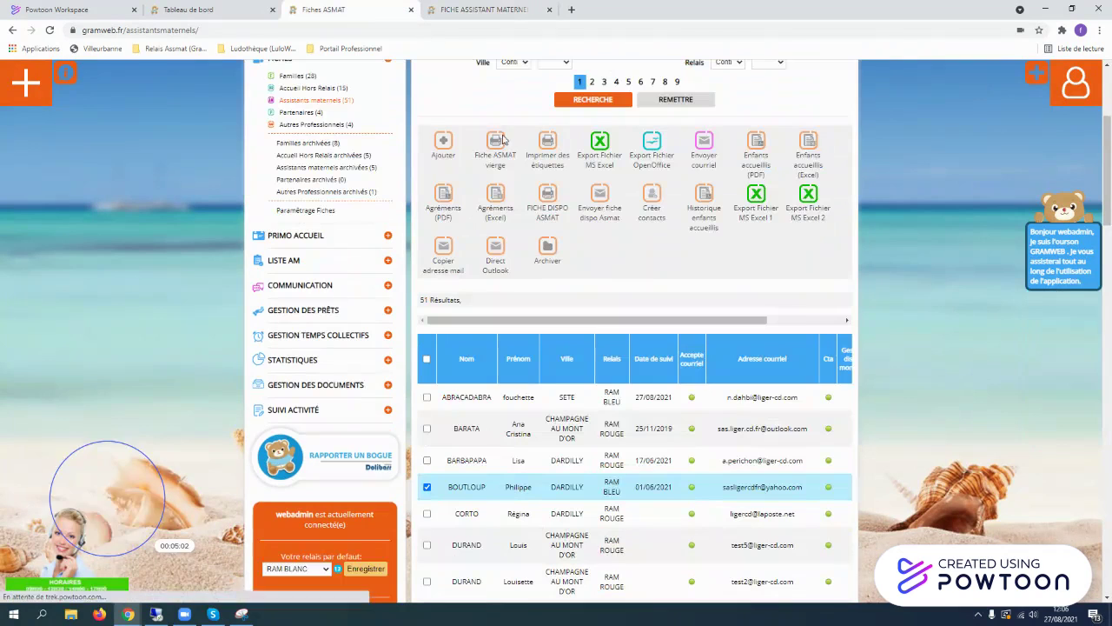
# Display the list's Paramétrages and compare the ticked column options with the columns of the results table.
pyautogui.scroll(5, 645, 113)
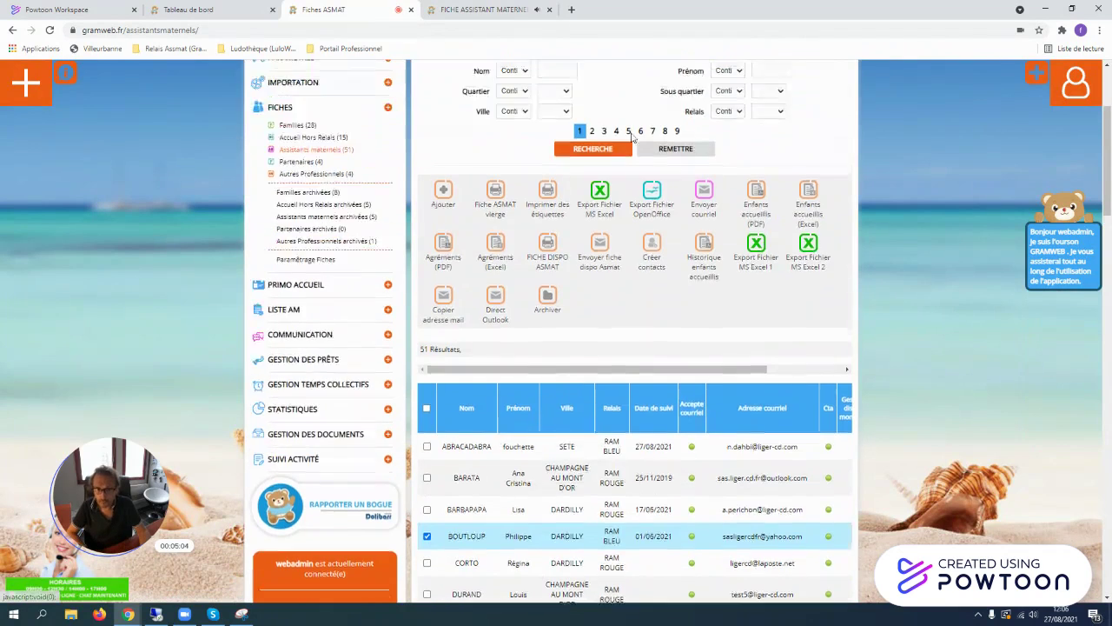
pyautogui.click(633, 148)
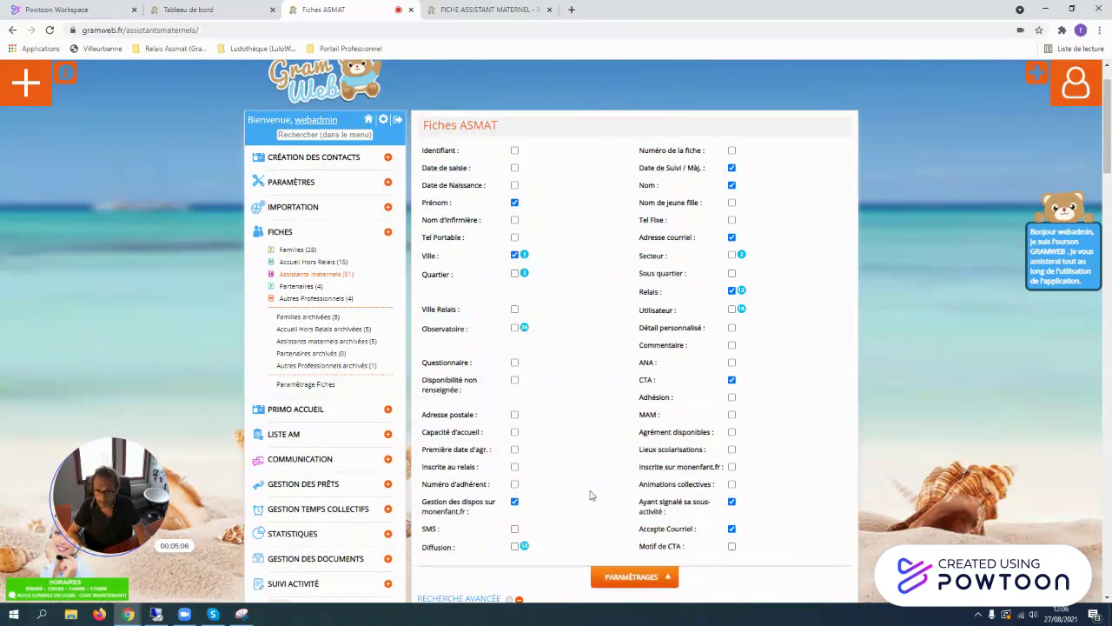
pyautogui.scroll(-5, 706, 503)
pyautogui.scroll(-2, 728, 500)
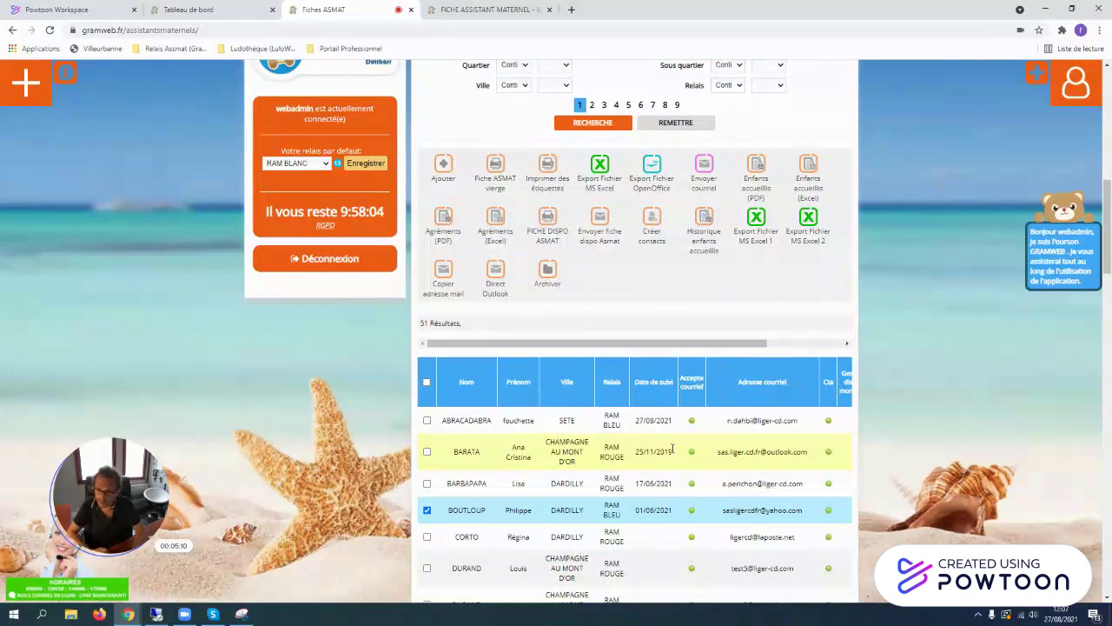
pyautogui.click(743, 387)
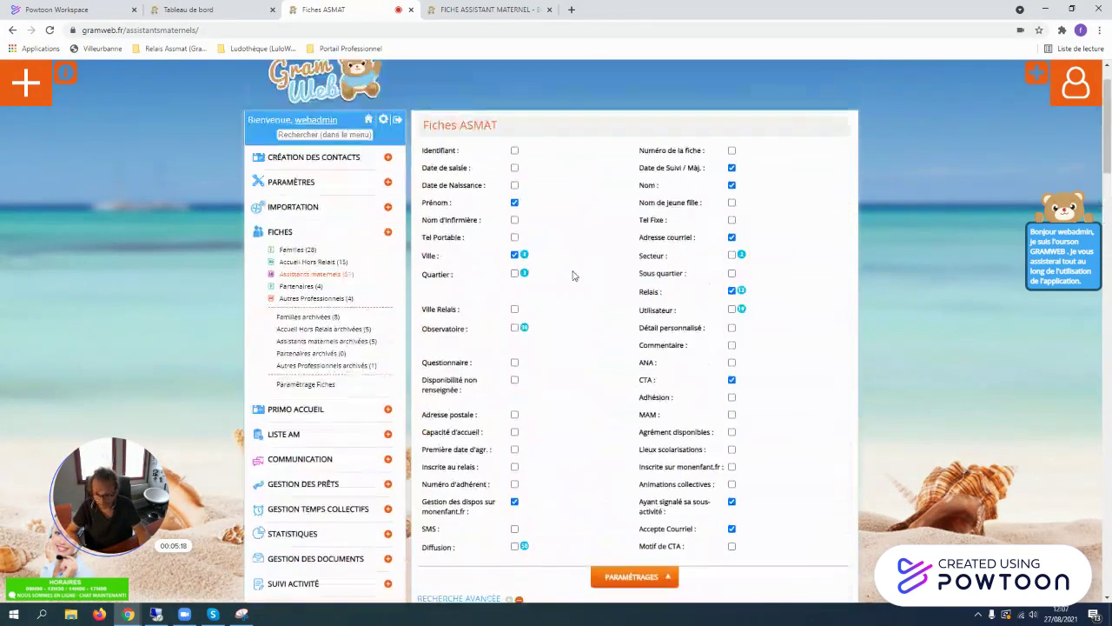
# Open the first assistant's Date de suivi for editing in the list and cancel the edit.
pyautogui.scroll(-10, 573, 276)
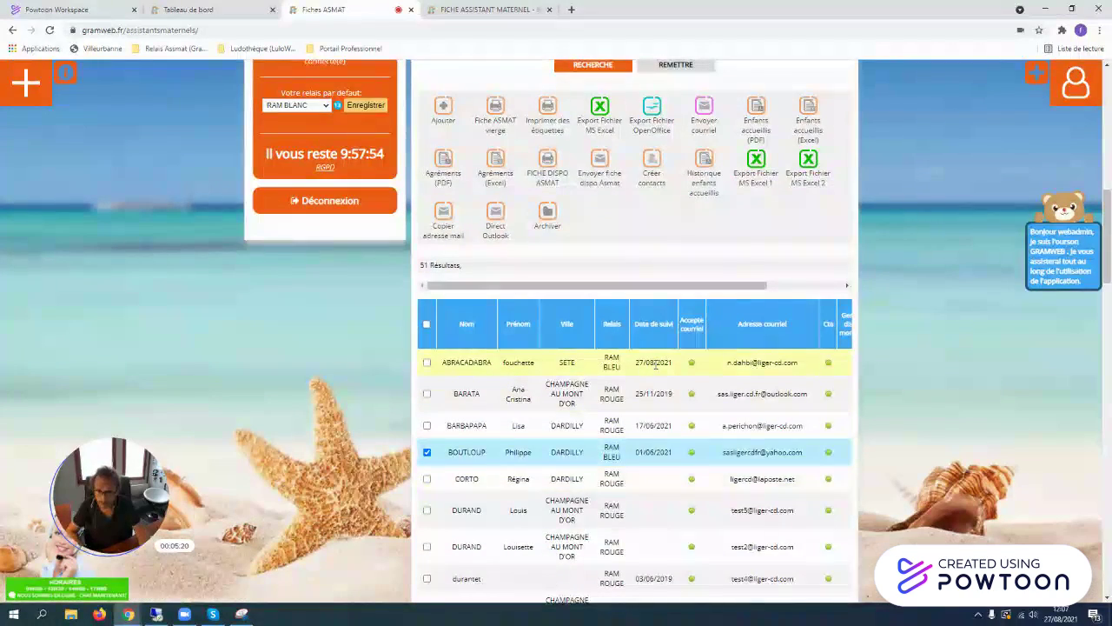
pyautogui.click(656, 365)
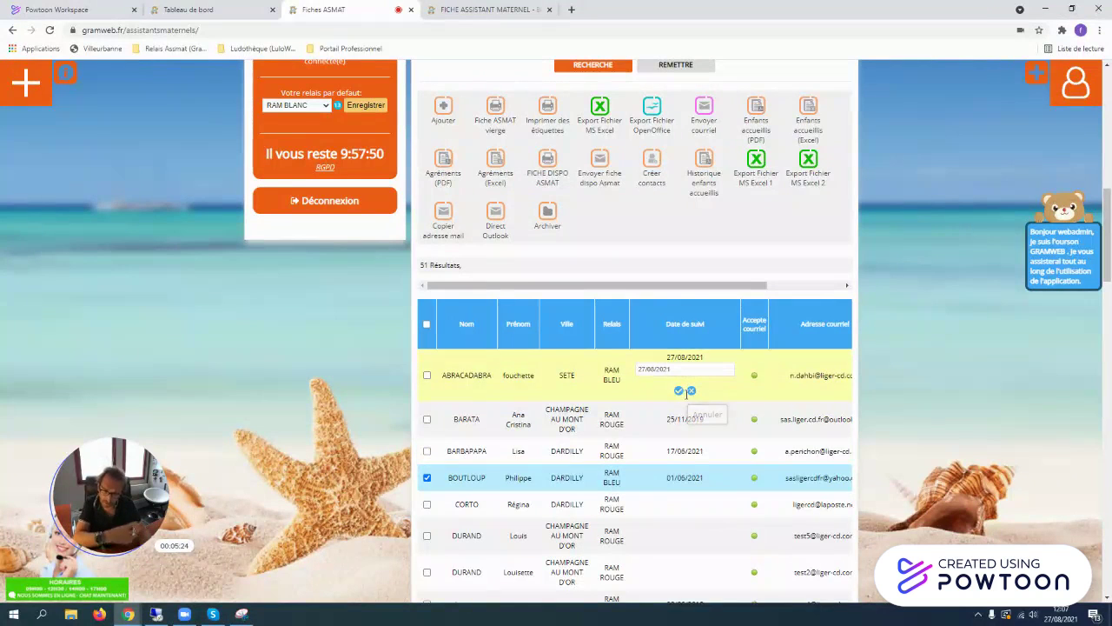
pyautogui.click(687, 390)
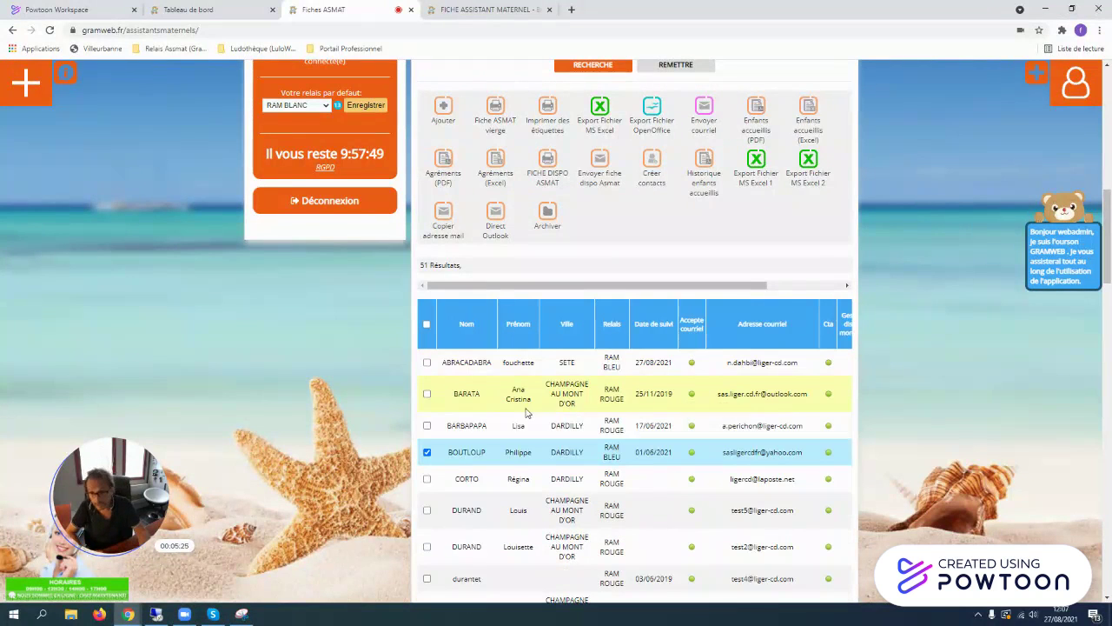
# Open the third assistant's record from its Nom in a separate tab and return to the Fiches ASMAT list.
pyautogui.click(469, 426)
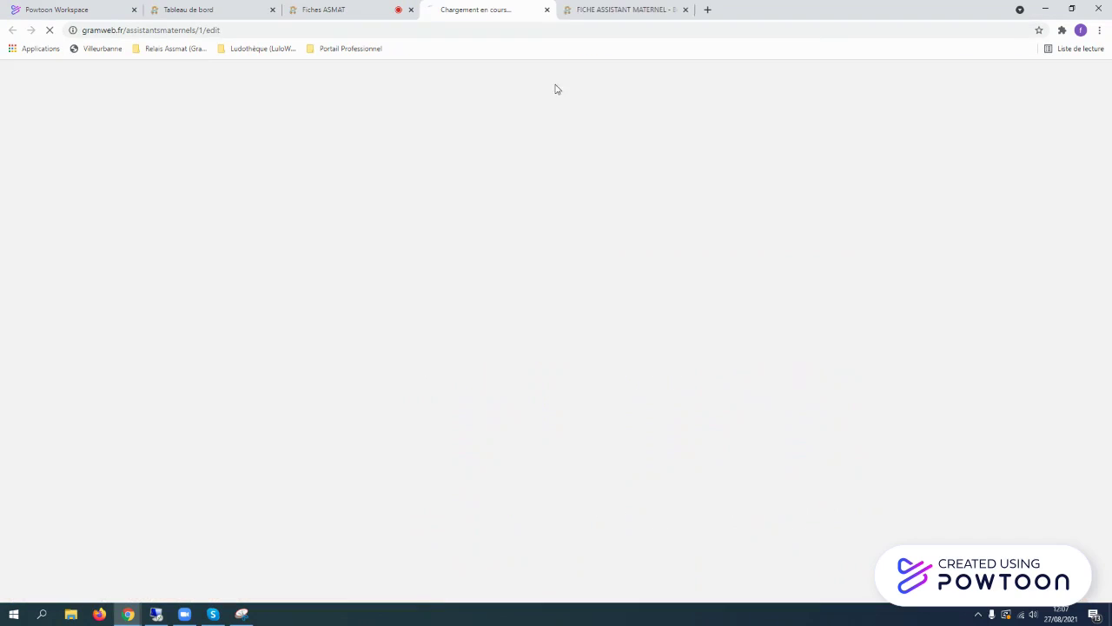
pyautogui.click(347, 9)
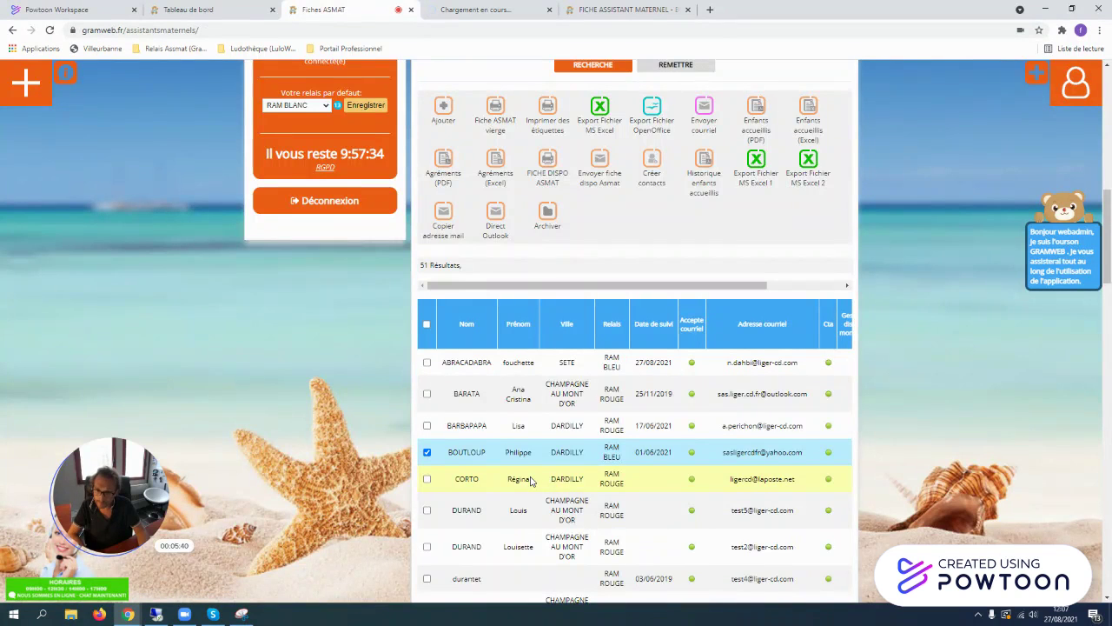
pyautogui.scroll(1, 532, 481)
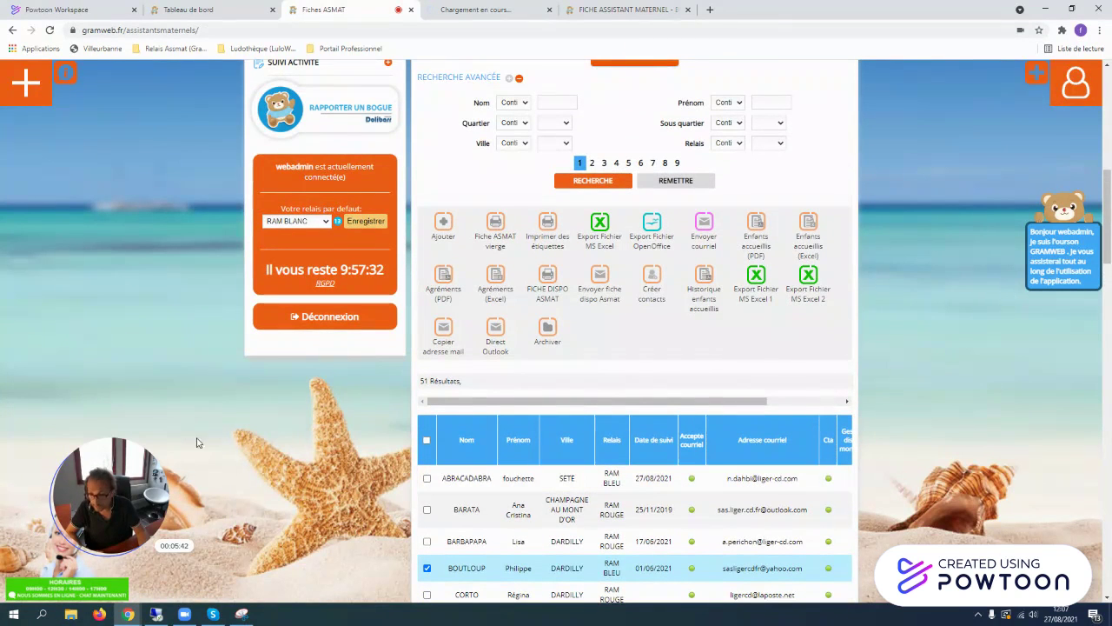